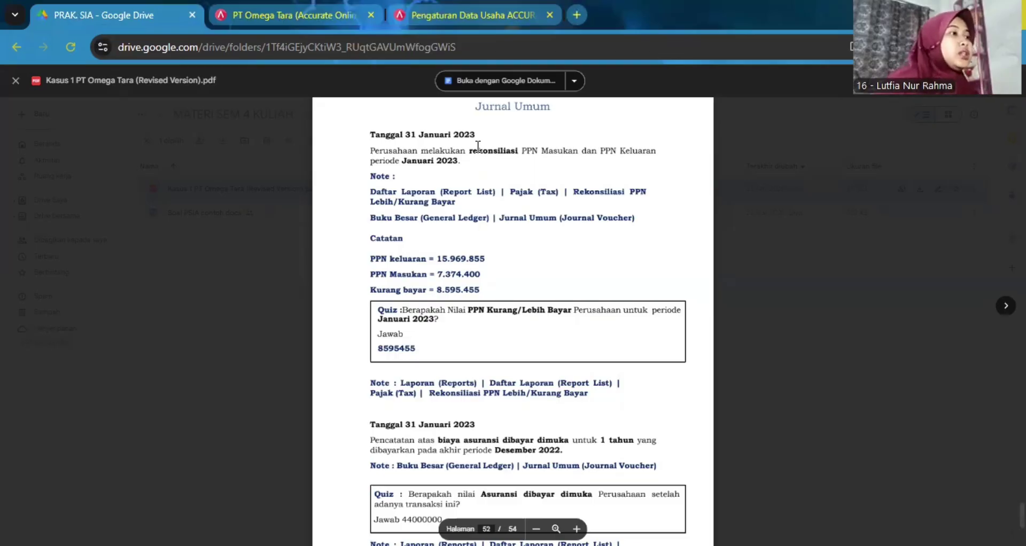
Step: Switch to Accurate Online and open the Rekonsiliasi PPN Lebih/Kurang Bayar report from the Pajak category of the report list
click(346, 16)
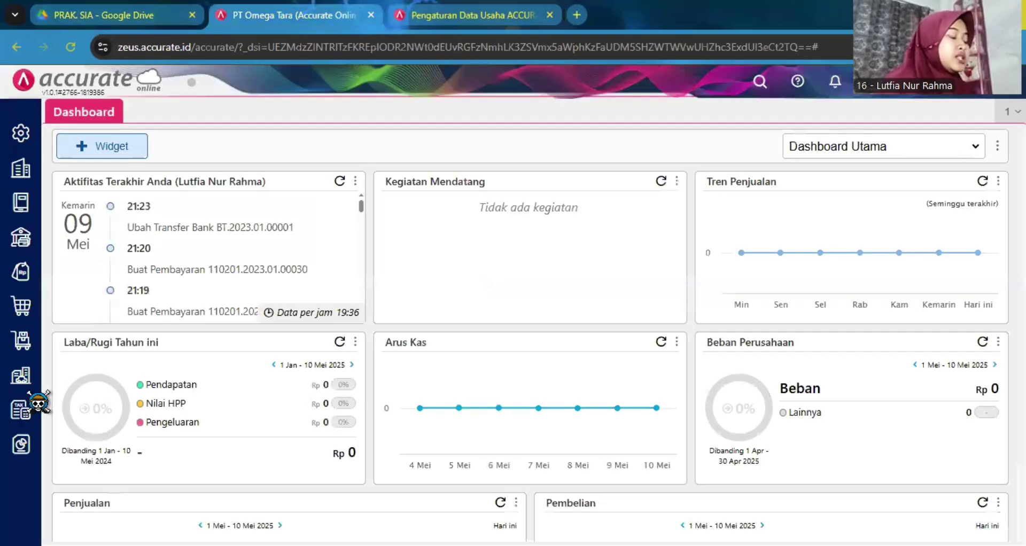
click(21, 443)
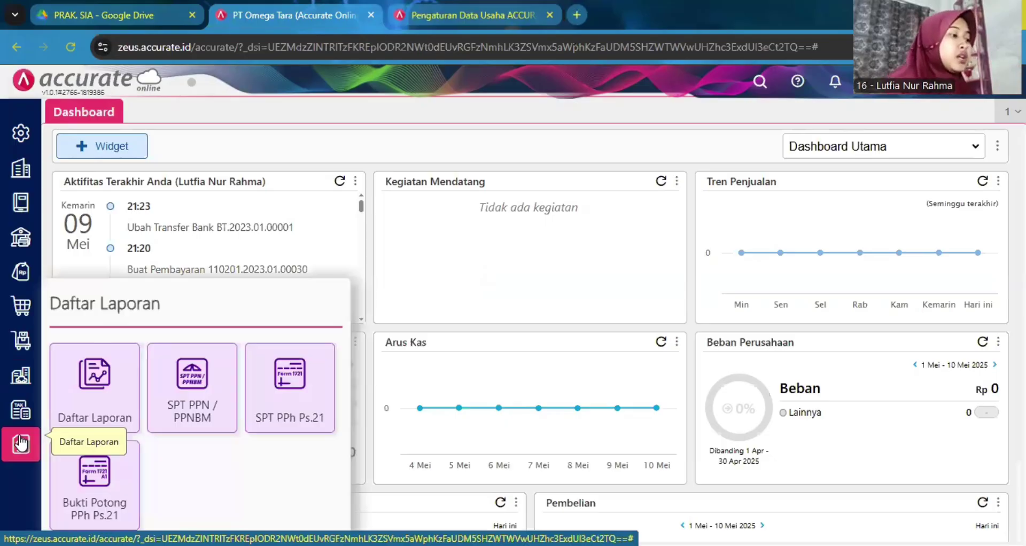
click(96, 405)
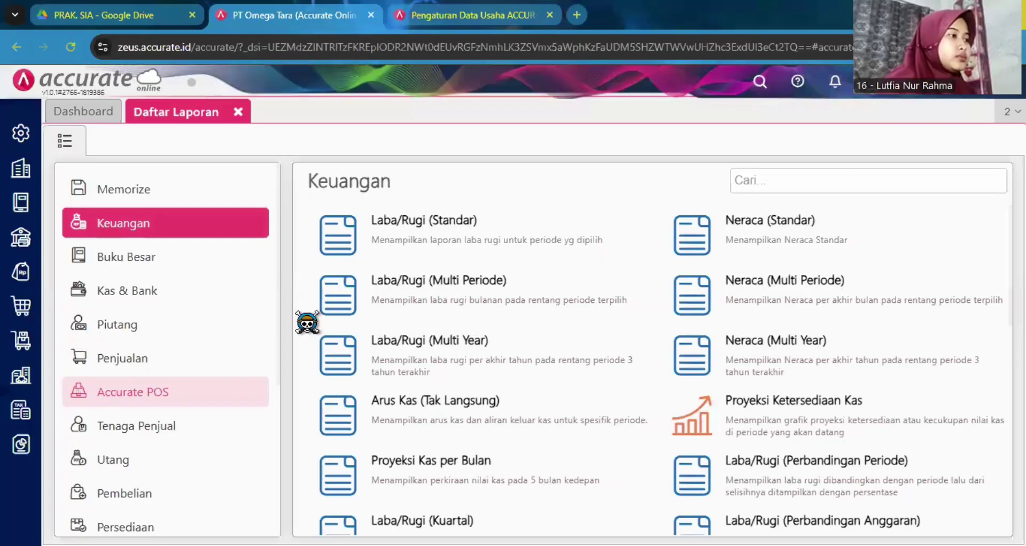
scroll(115, 449, down, 5)
click(115, 448)
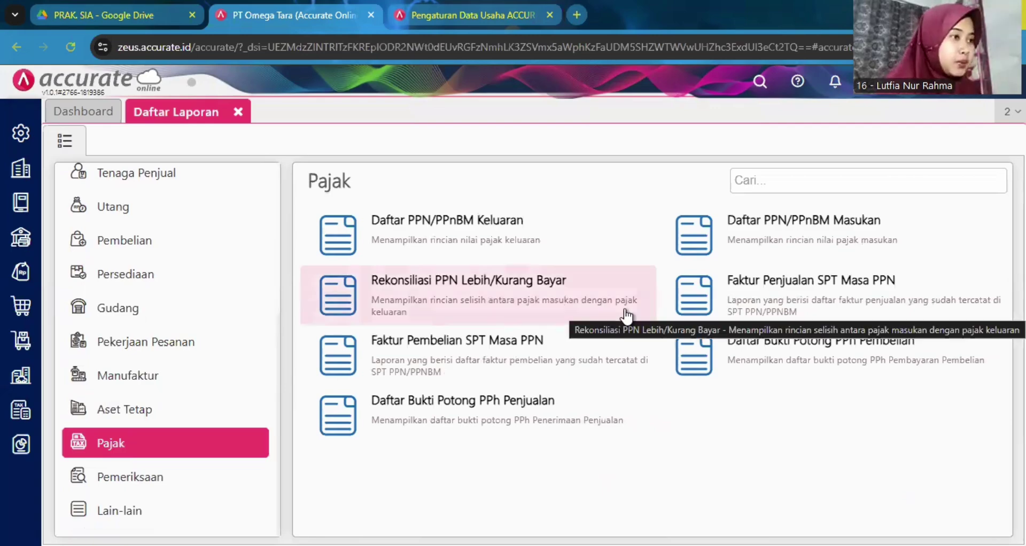
click(555, 297)
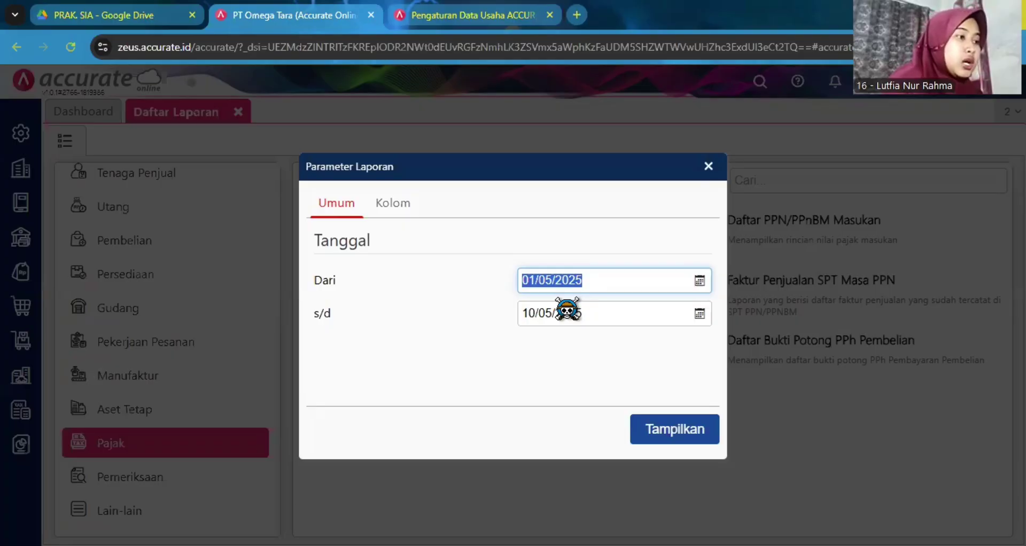
Step: Set the report period from 01/01/2023 to 31/01/2023 and display the report
text(01/01/2023)
key(Tab)
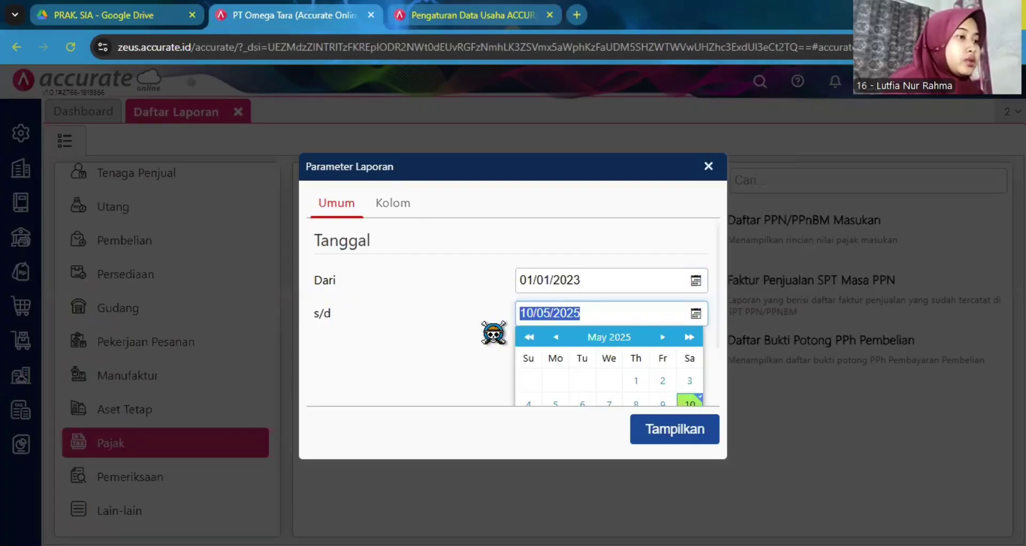
text(31/01/2023)
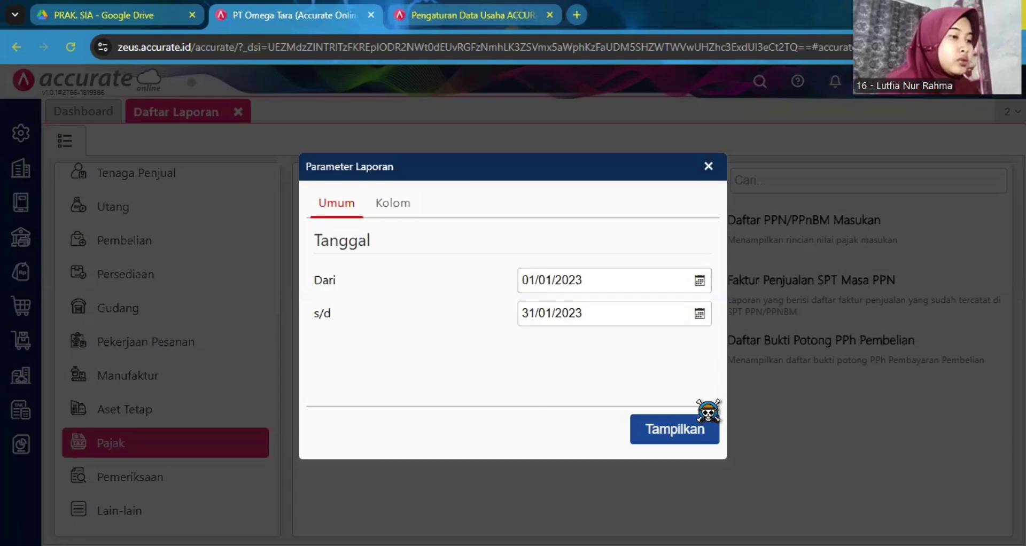
click(665, 429)
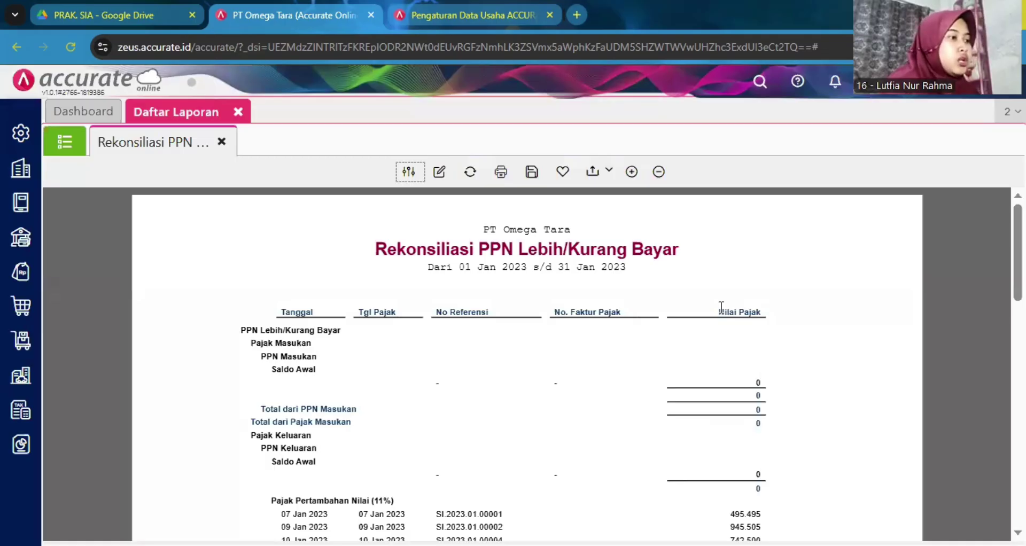
Step: Copy the Total dari PPN Keluaran amount from the second page of the reconciliation report
scroll(722, 308, down, 8)
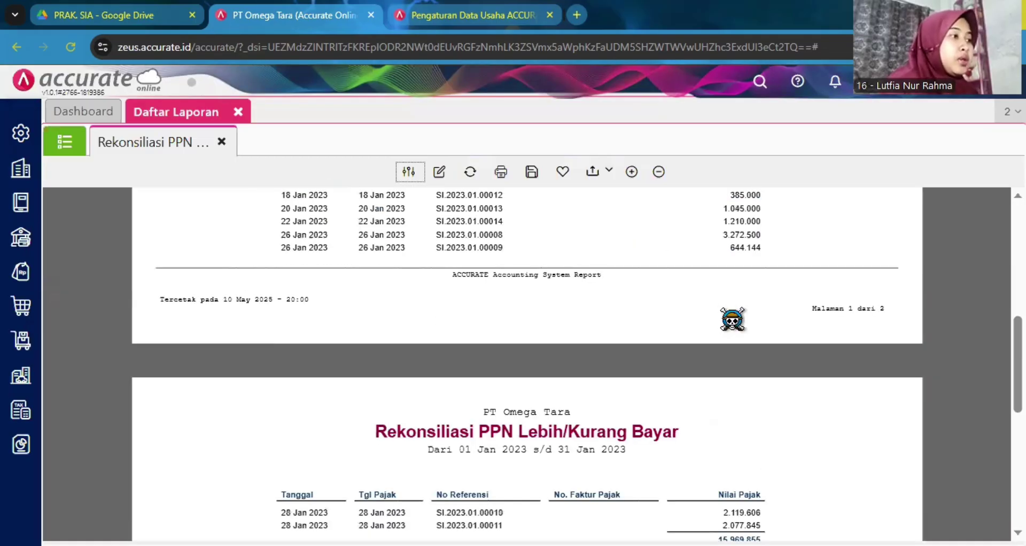
scroll(724, 309, down, 3)
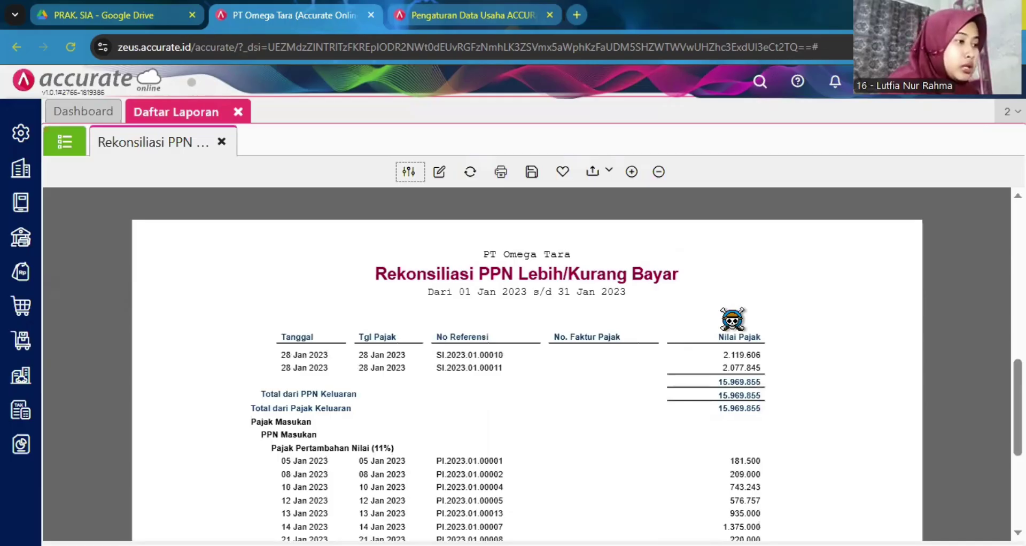
scroll(732, 320, down, 3)
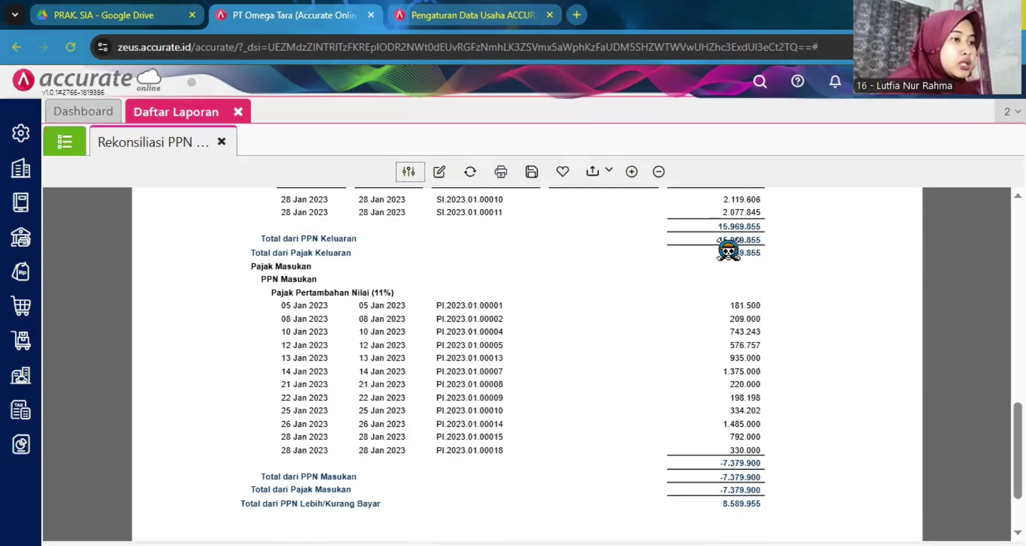
drag(721, 238, 779, 250)
key(ctrl+c)
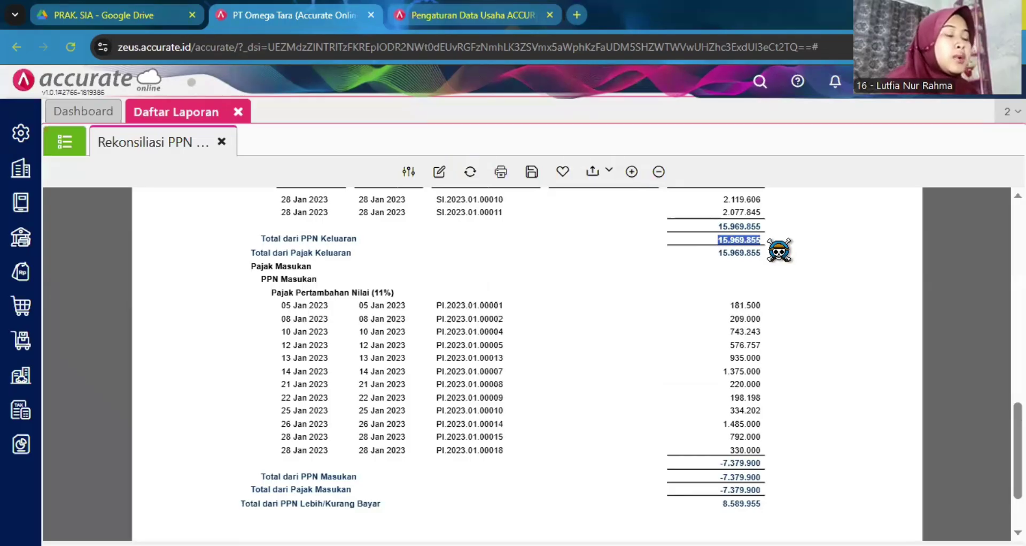
Step: Examine the Total dari Pajak Masukan and Total dari PPN Lebih/Kurang Bayar amounts at the end of the report
click(722, 307)
scroll(721, 307, down, 2)
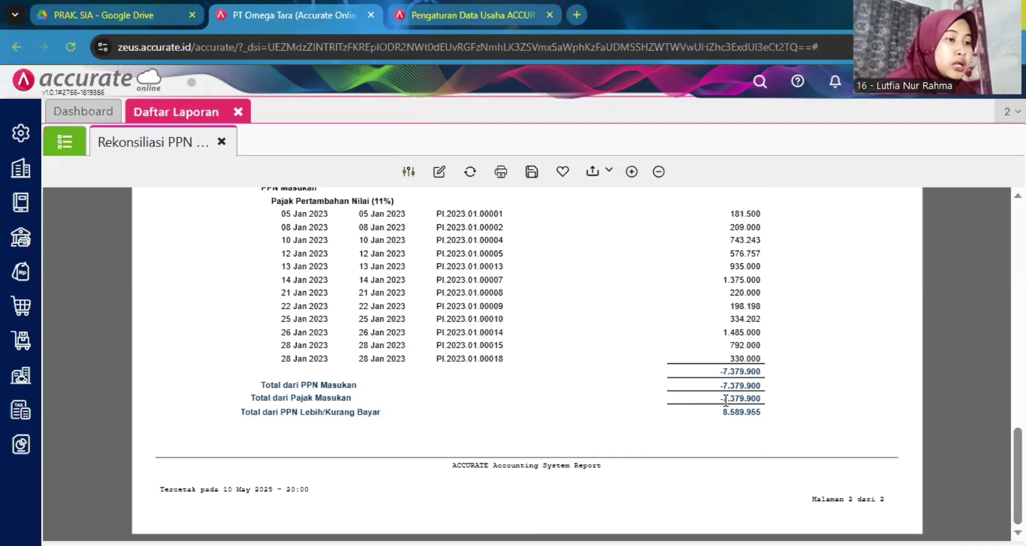
drag(725, 399, 765, 404)
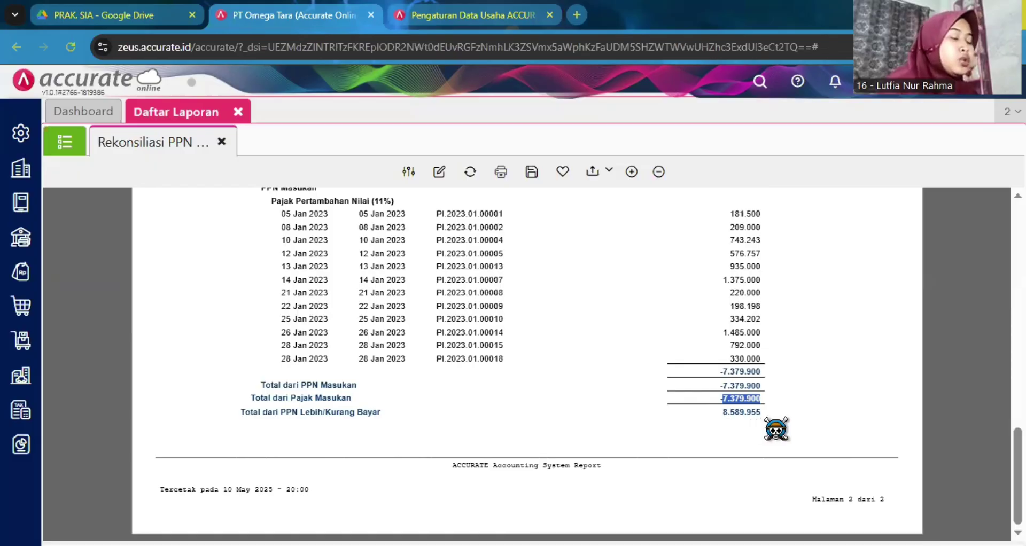
drag(723, 412, 785, 426)
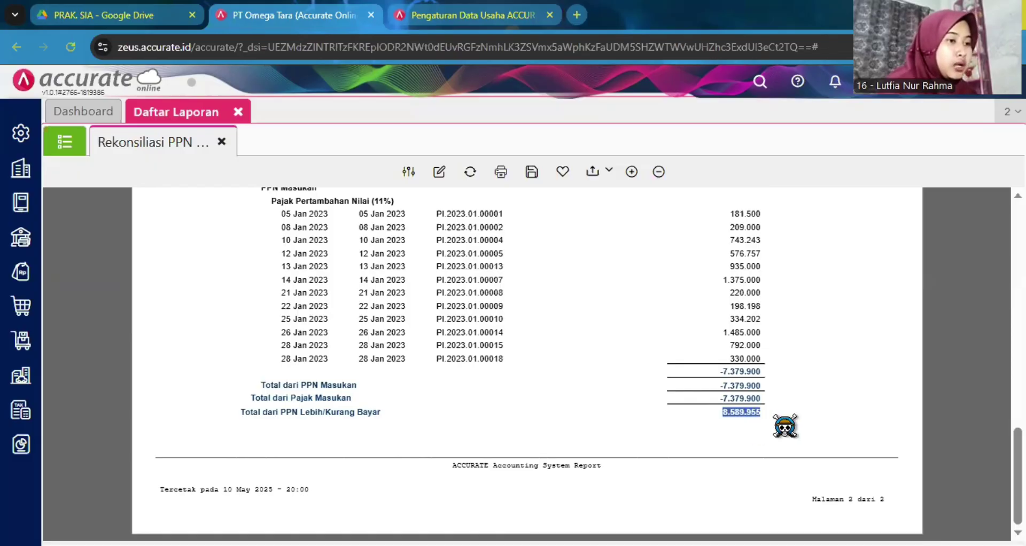
click(424, 325)
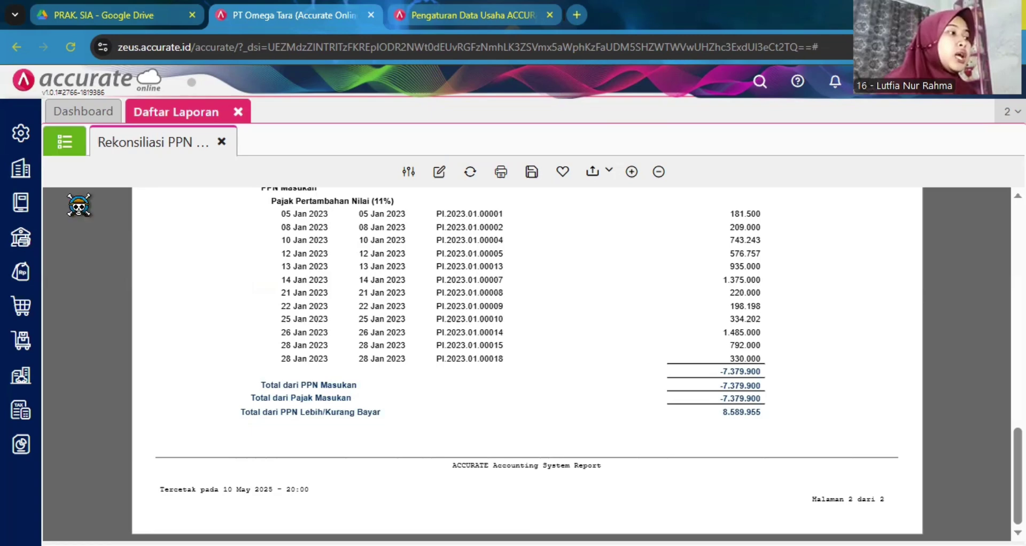
Step: Start a new Jurnal Umum entry from Buku Besar and date it 31/01/2023
click(21, 202)
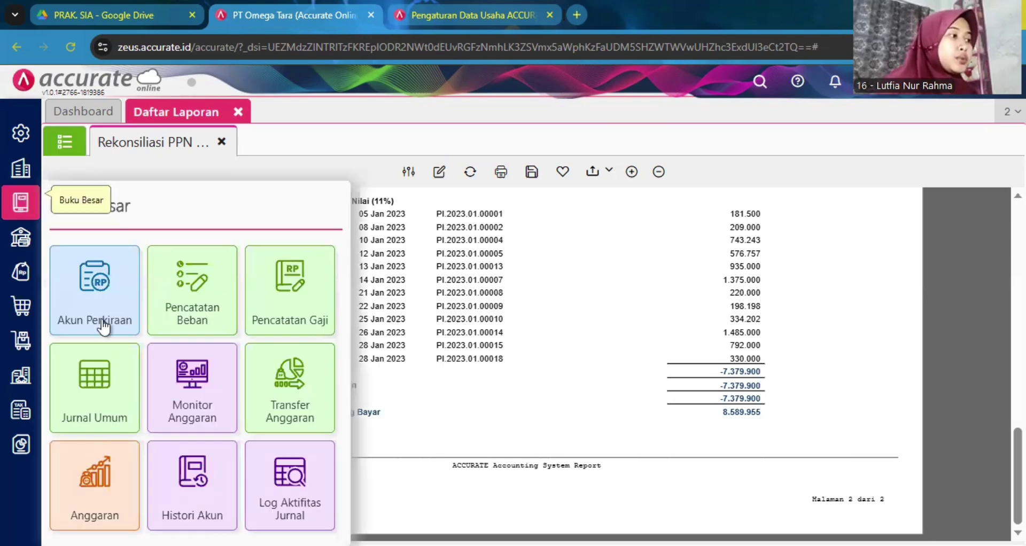
click(93, 399)
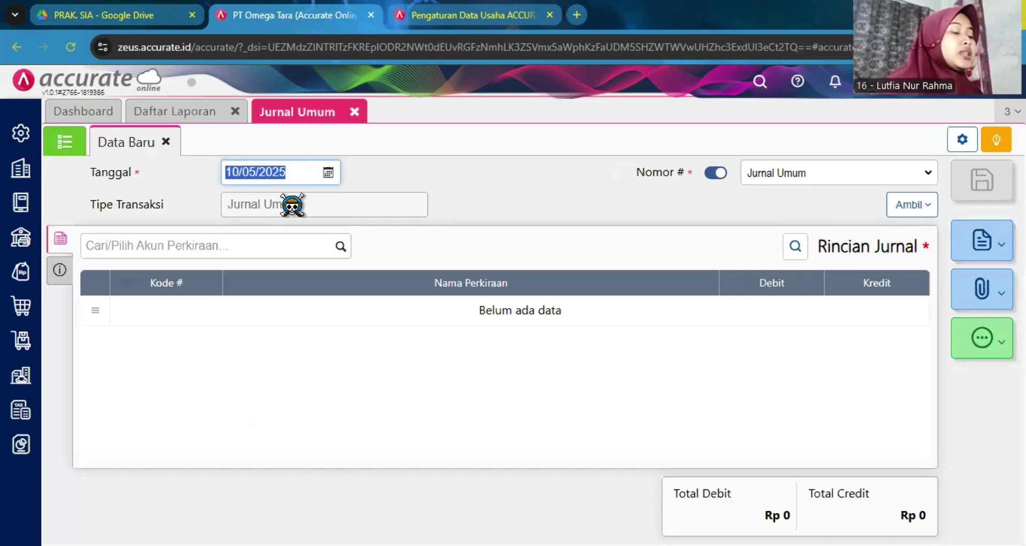
text(3)
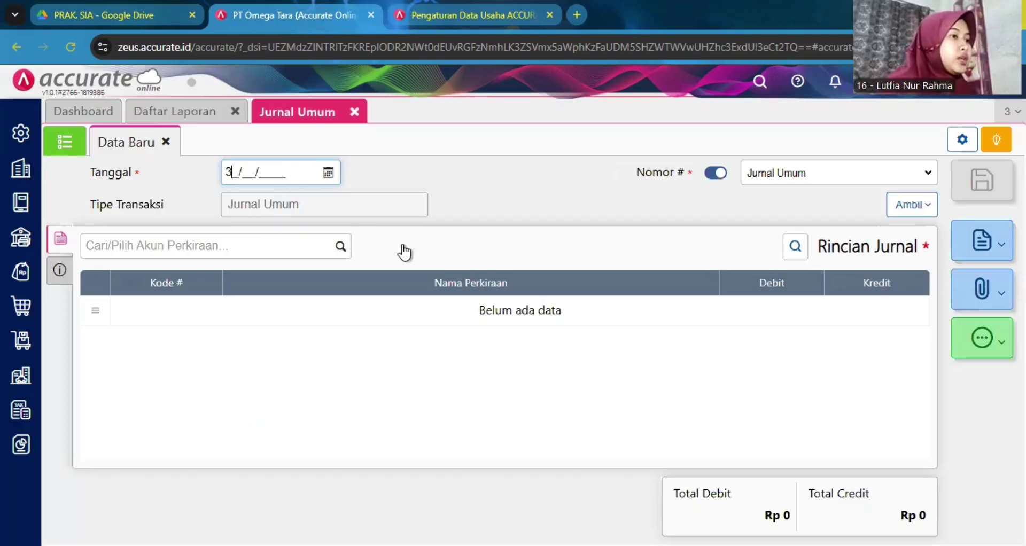
text(1/01/2023)
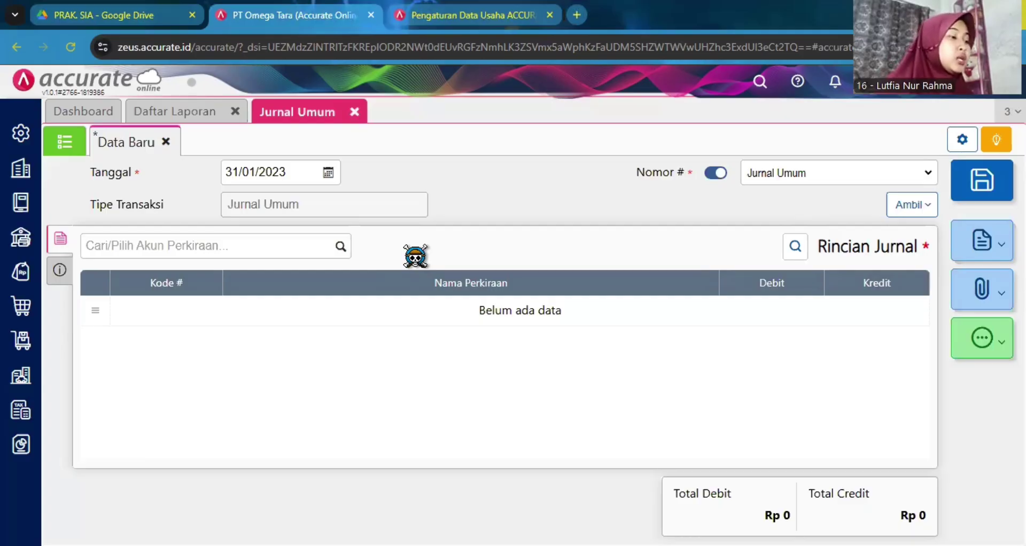
Step: Add account 2102 PPN Keluaran to the journal with the copied amount of 15.969.855 as debit
click(321, 245)
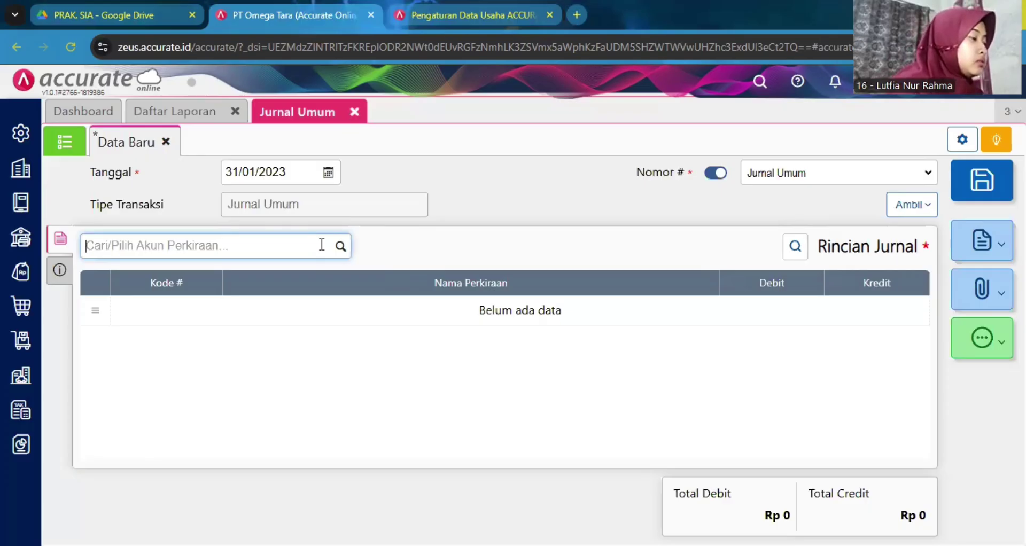
text(ppn)
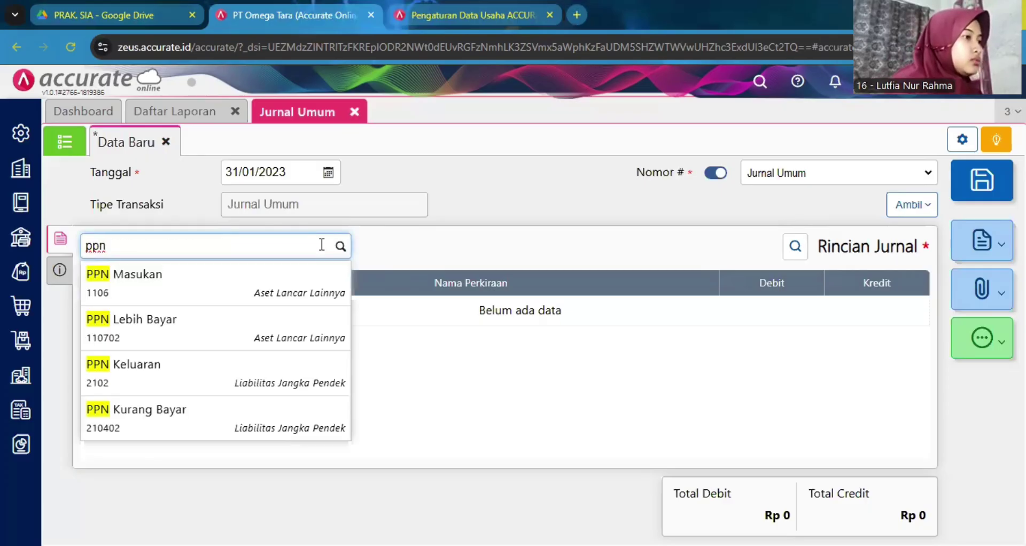
click(271, 387)
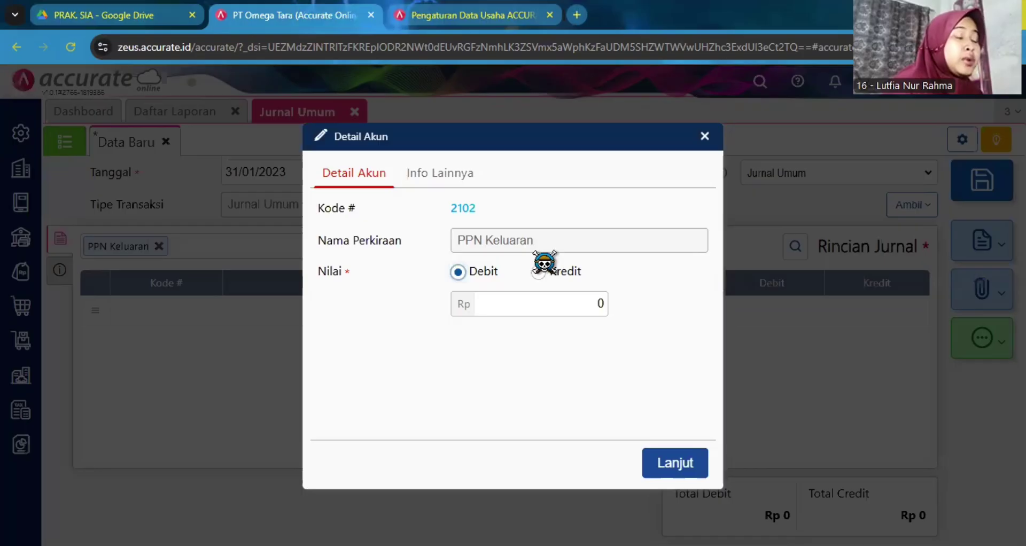
click(530, 300)
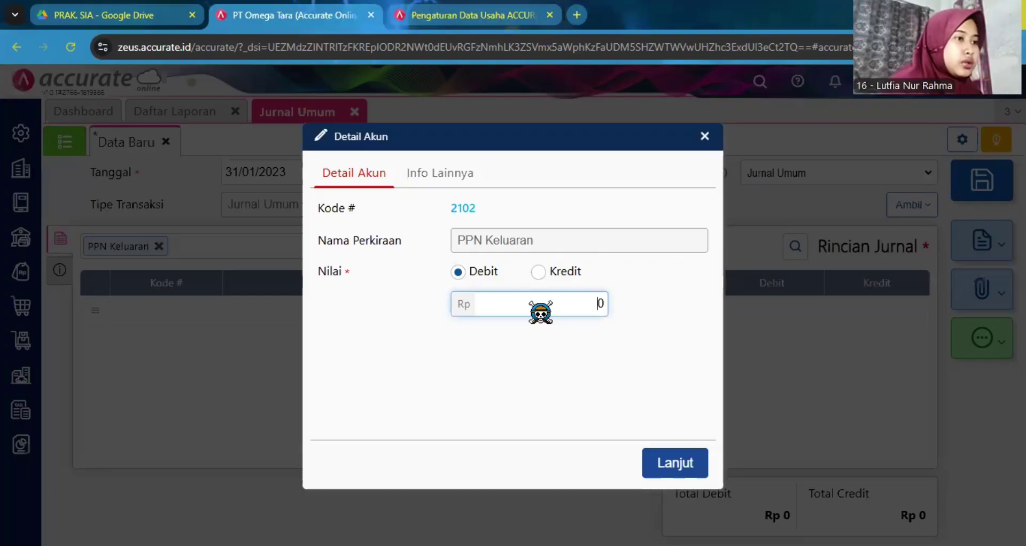
key(ctrl+v)
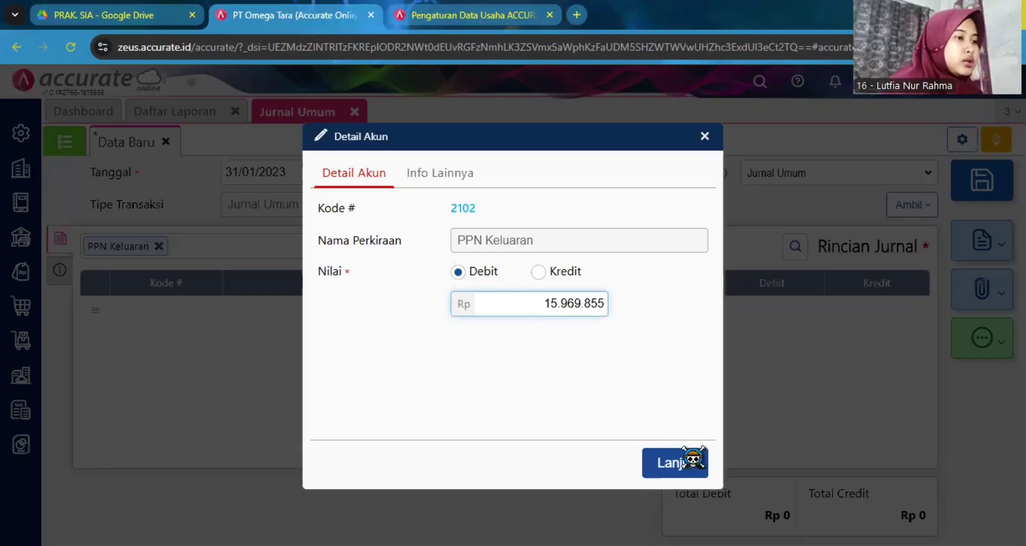
click(686, 460)
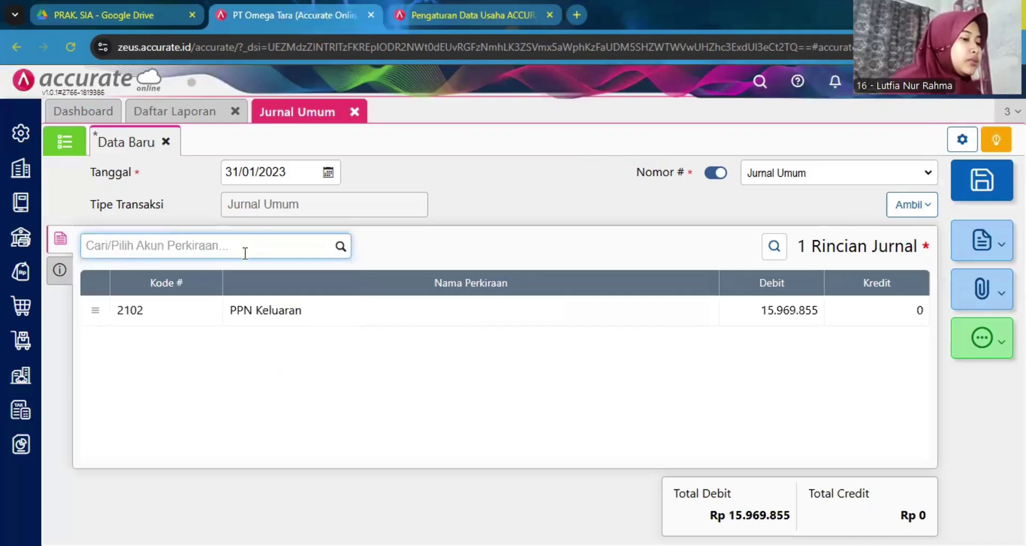
Step: Add account 1106 PPN Masukan to the journal with a credit of 7.379.900
text(ppn)
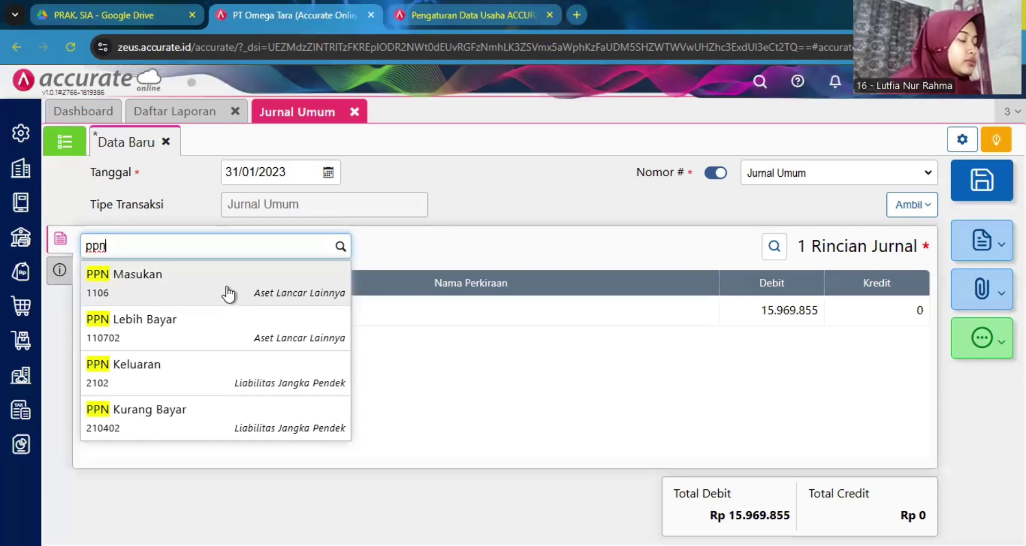
click(238, 299)
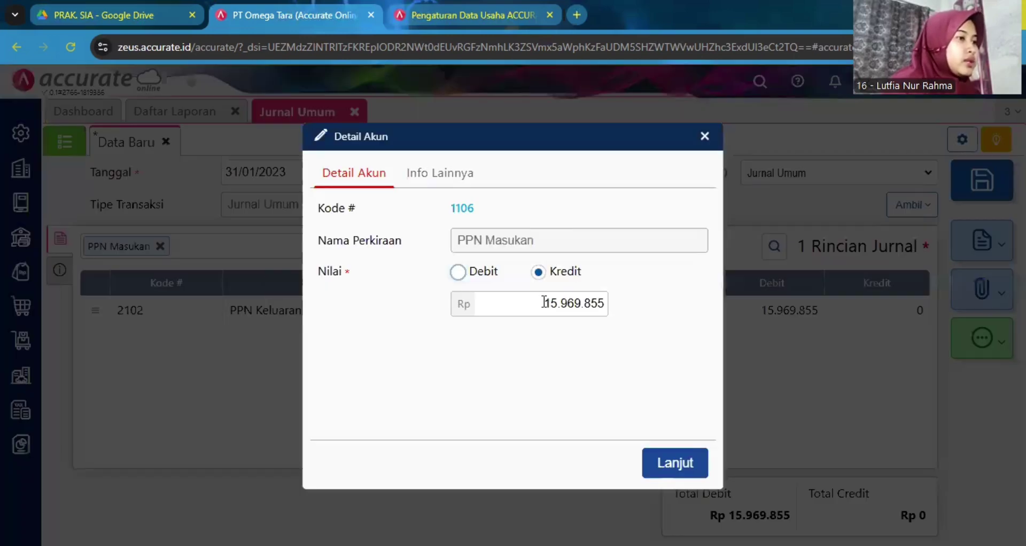
click(544, 310)
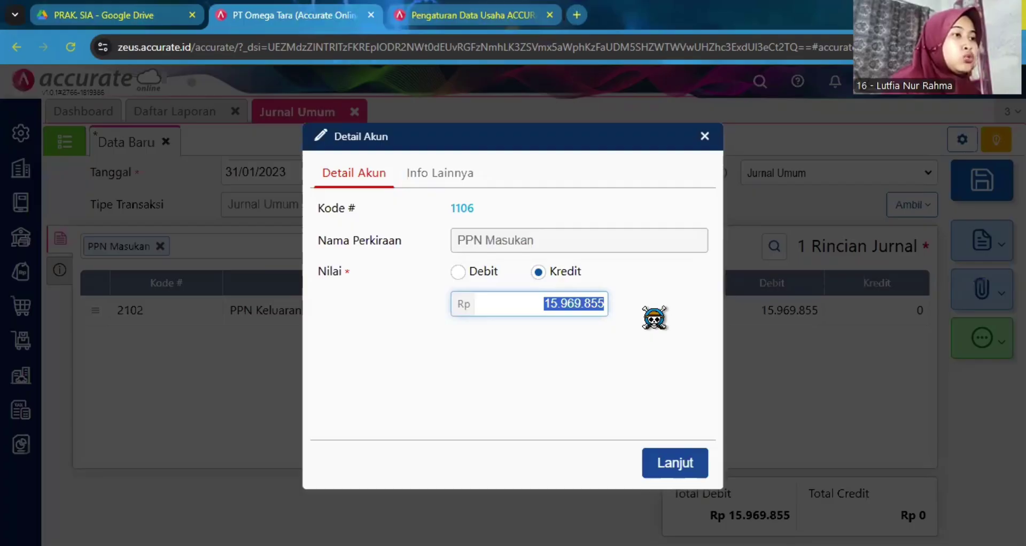
text(7379900)
click(671, 458)
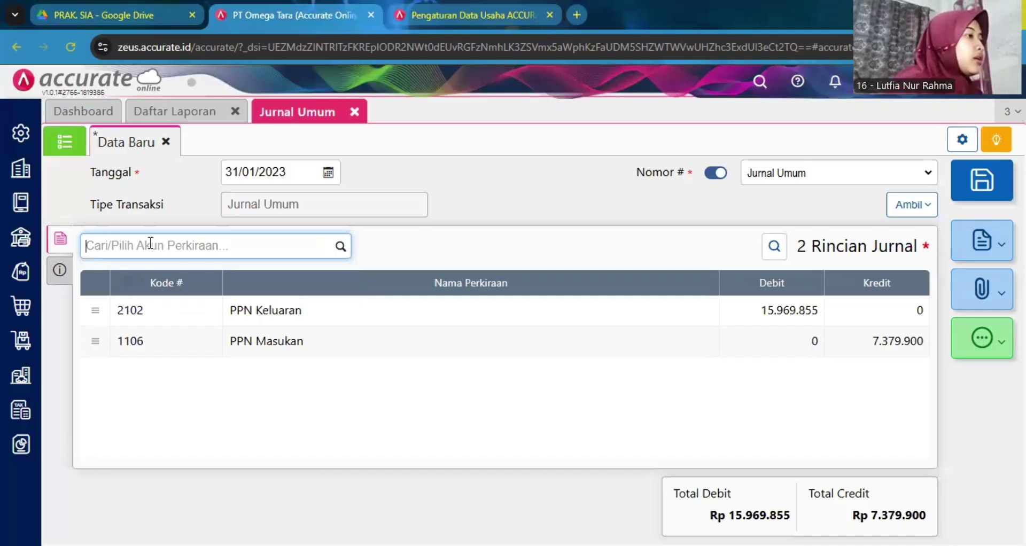
Step: Add account 210402 PPN Kurang Bayar to the journal with the proposed credit of 8.589.955
text(kurang)
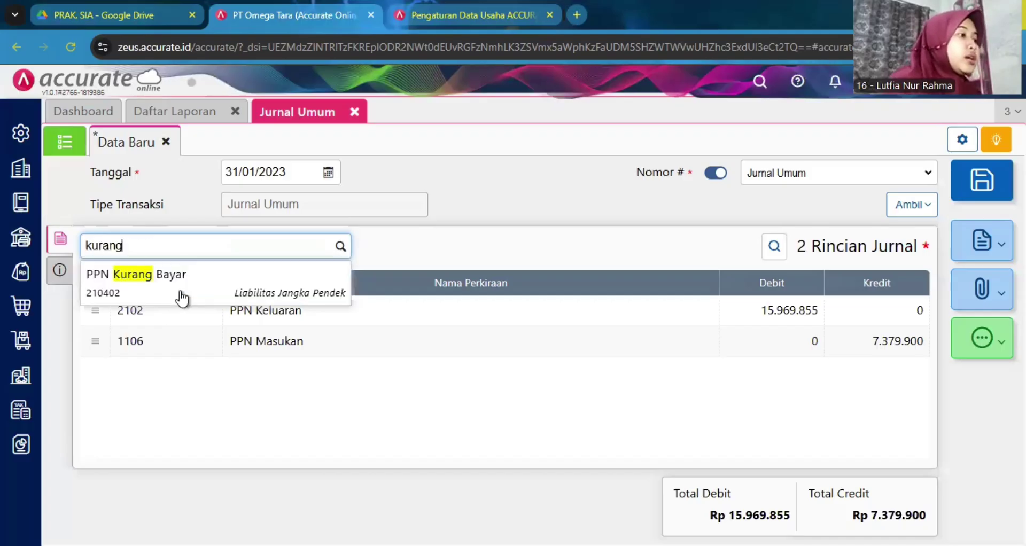
click(190, 299)
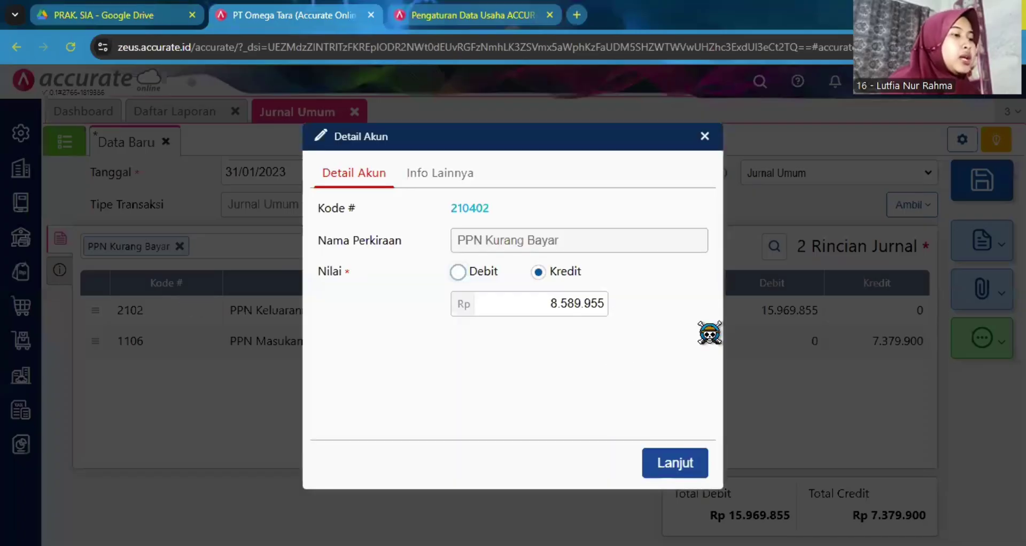
click(674, 460)
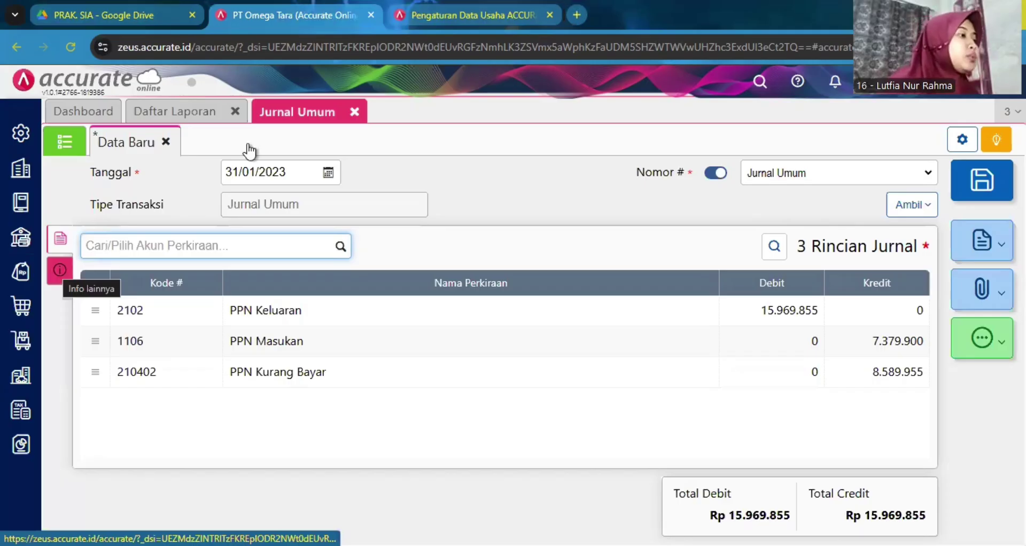
Step: Switch to the case PDF in Google Drive and copy the text "rekonsiliasi PPN Masukan dan PPN Keluaran periode Januari 2023."
click(102, 21)
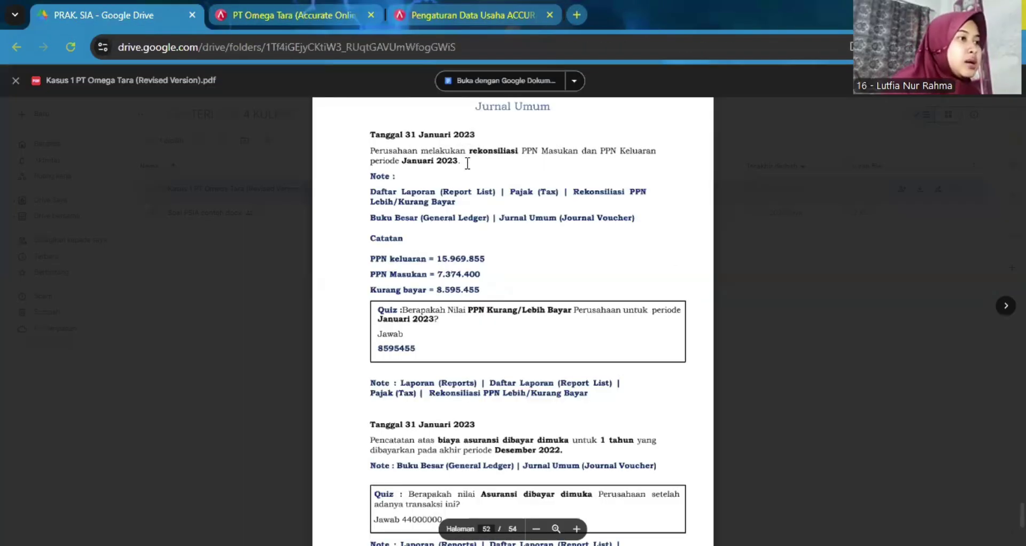
drag(467, 163, 461, 167)
key(ctrl+c)
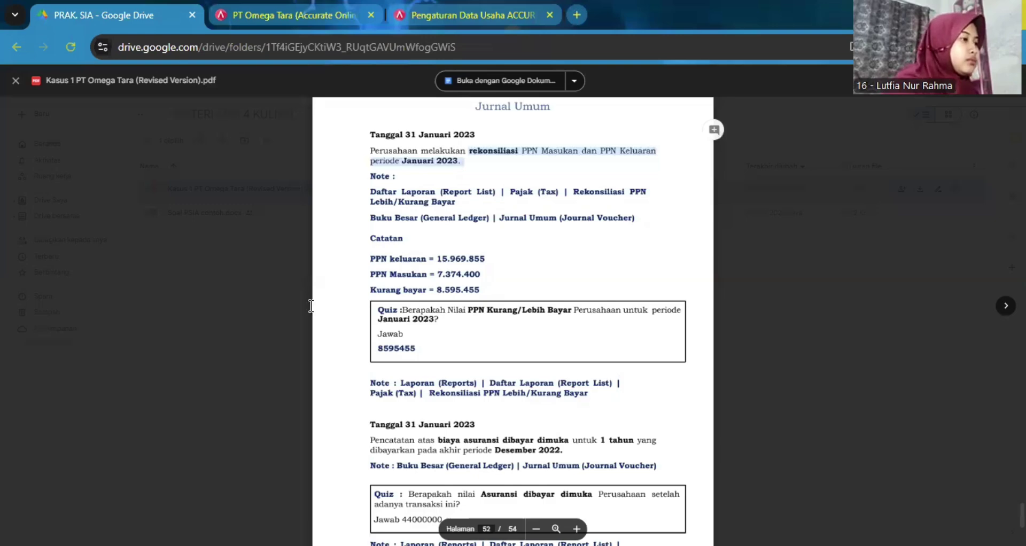
Step: Switch back to Accurate, set the journal's Keterangan to "rekonsiliasi PPN Masukan dan PPN Keluaran periode Januari 2023", and save the journal
click(290, 289)
key(ctrl+v)
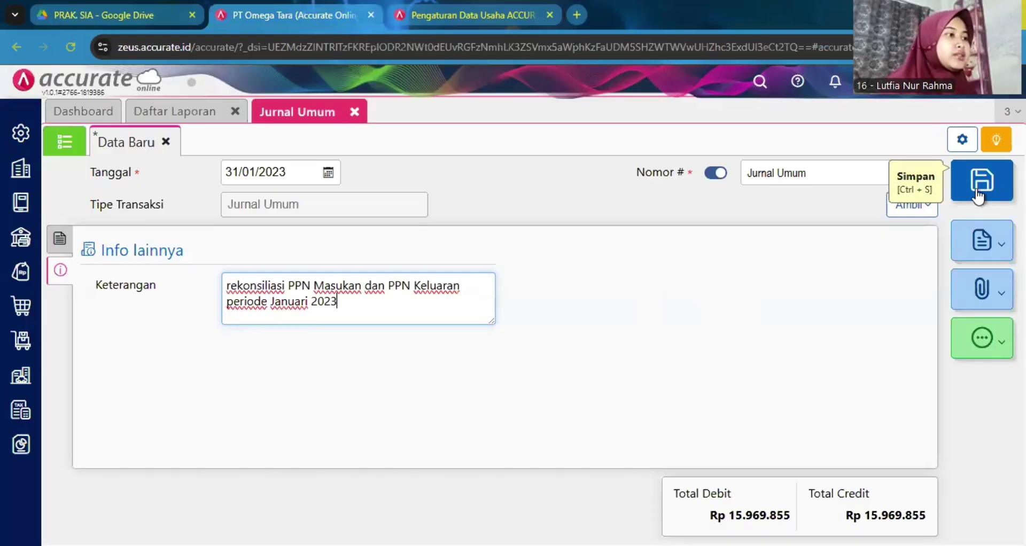
click(978, 195)
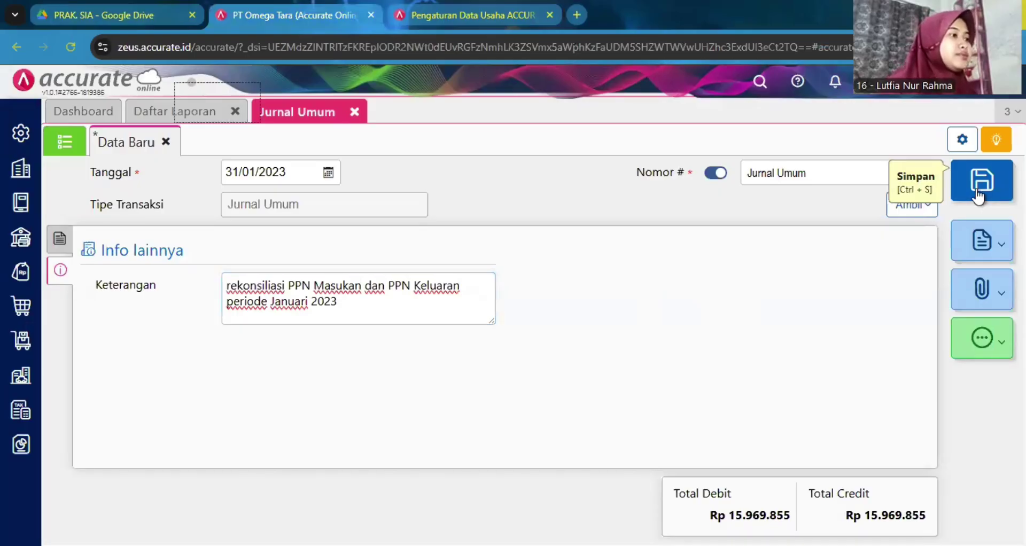
Step: Return to the Rekonsiliasi PPN Lebih/Kurang Bayar report, refresh it, and check the total PPN Lebih/Kurang Bayar at its end
click(77, 145)
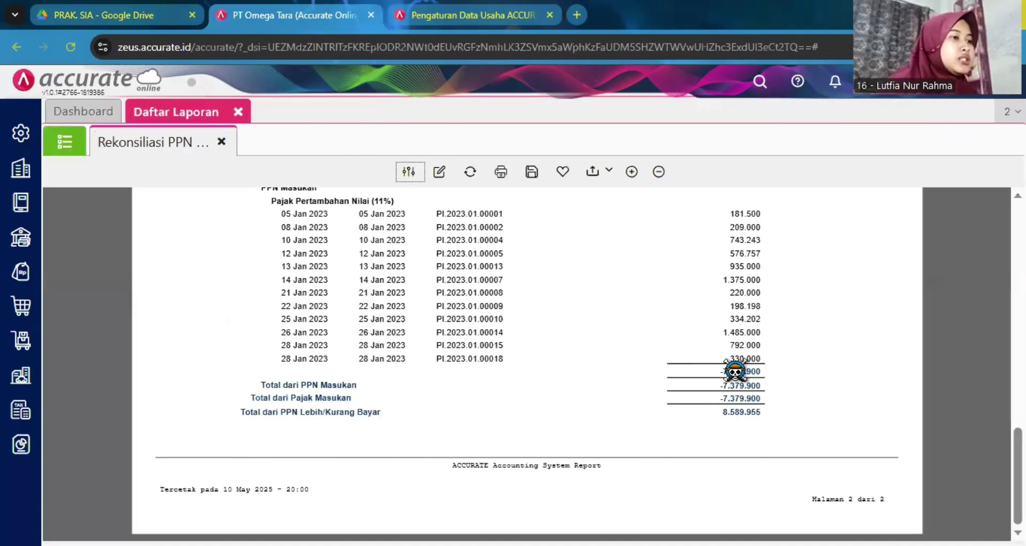
click(471, 173)
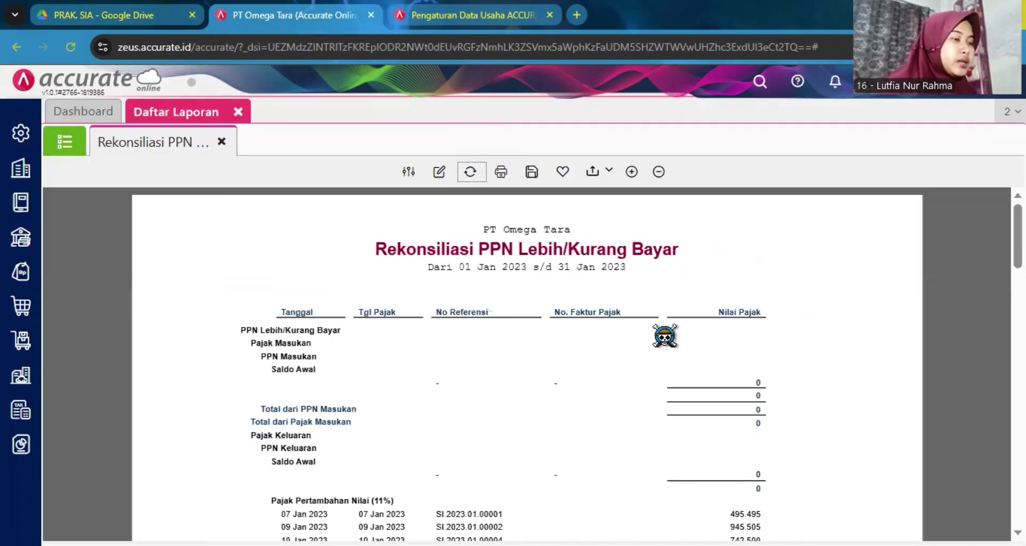
scroll(664, 336, down, 10)
scroll(665, 336, down, 5)
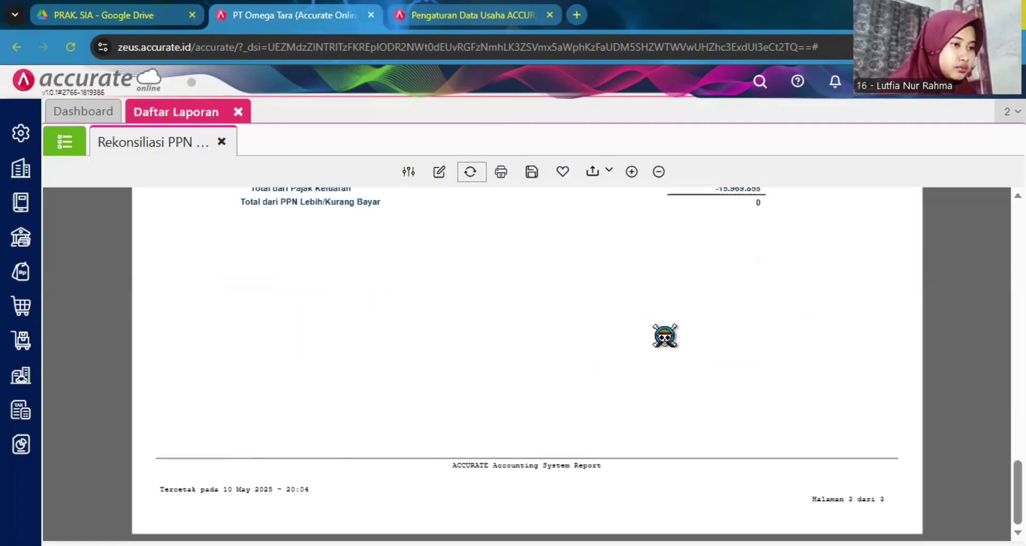
scroll(665, 335, up, 2)
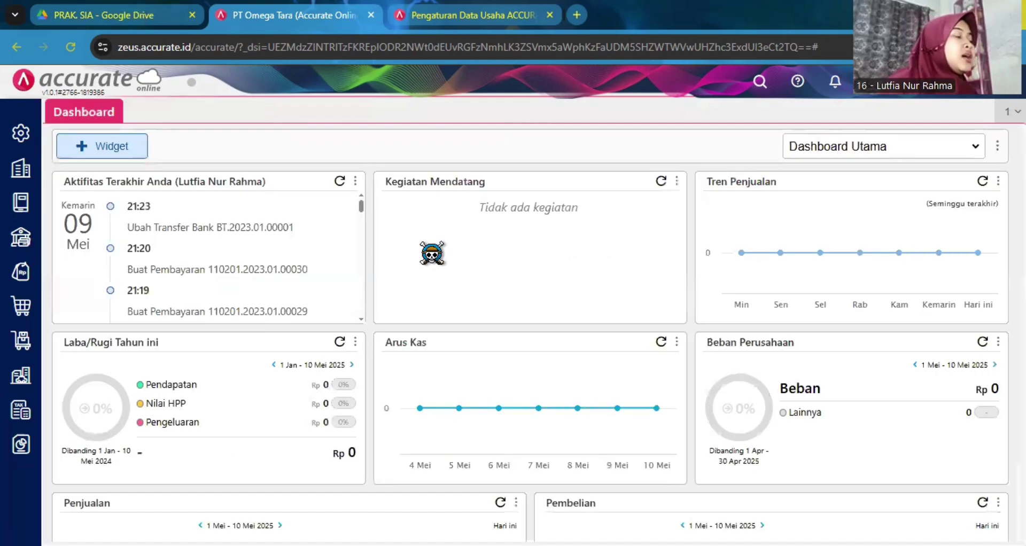
Step: Switch to the case PDF in Google Drive and read the 31 Januari 2023 transaction on biaya asuransi dibayar dimuka
click(134, 20)
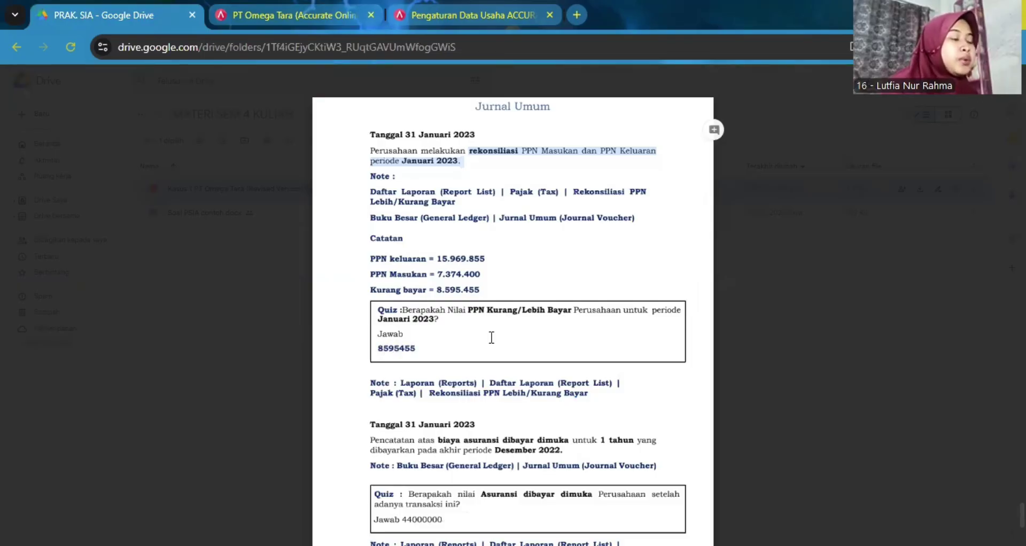
scroll(492, 338, down, 2)
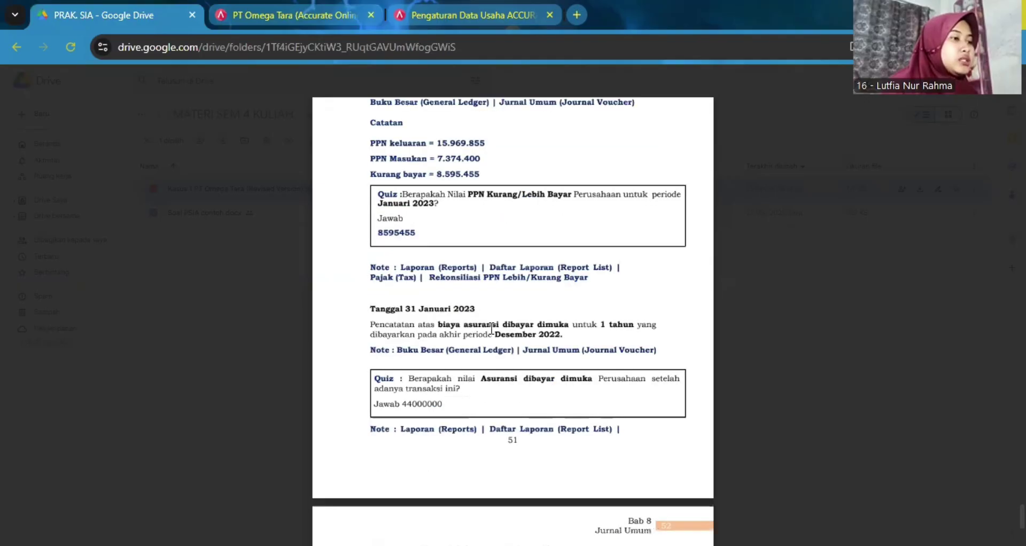
scroll(523, 335, down, 3)
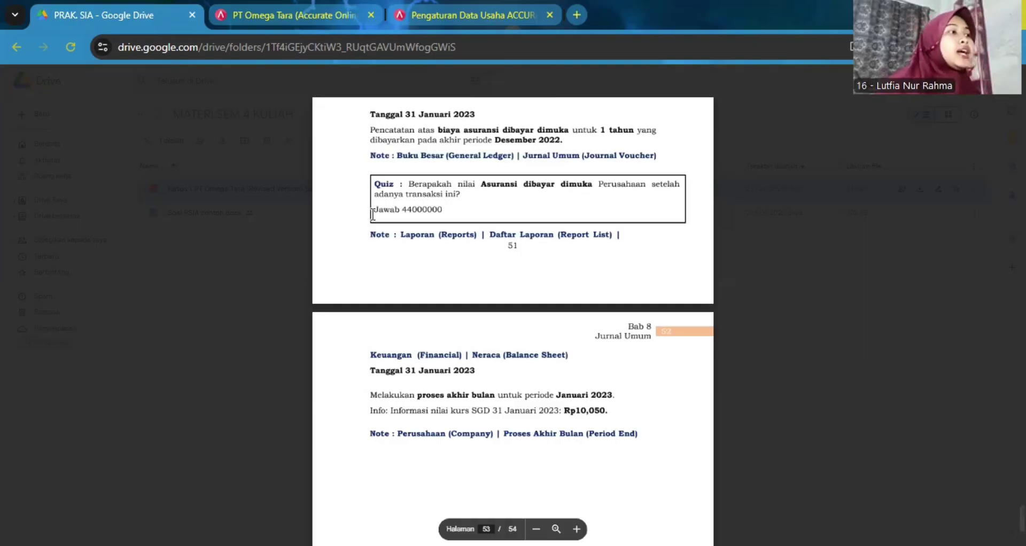
Step: Switch to Accurate and display the Neraca (Standar) financial report as of 31/01/2023
click(277, 16)
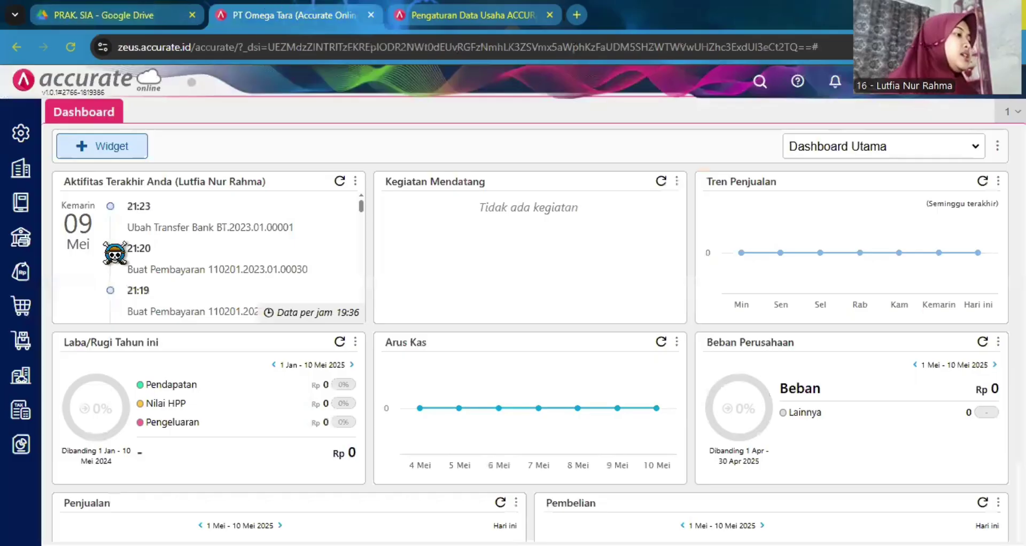
click(19, 445)
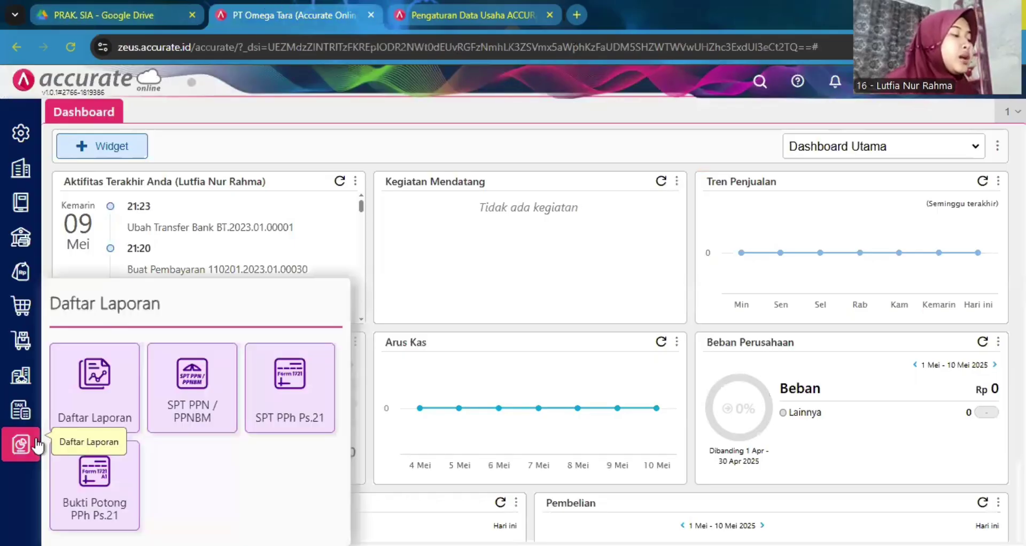
click(86, 425)
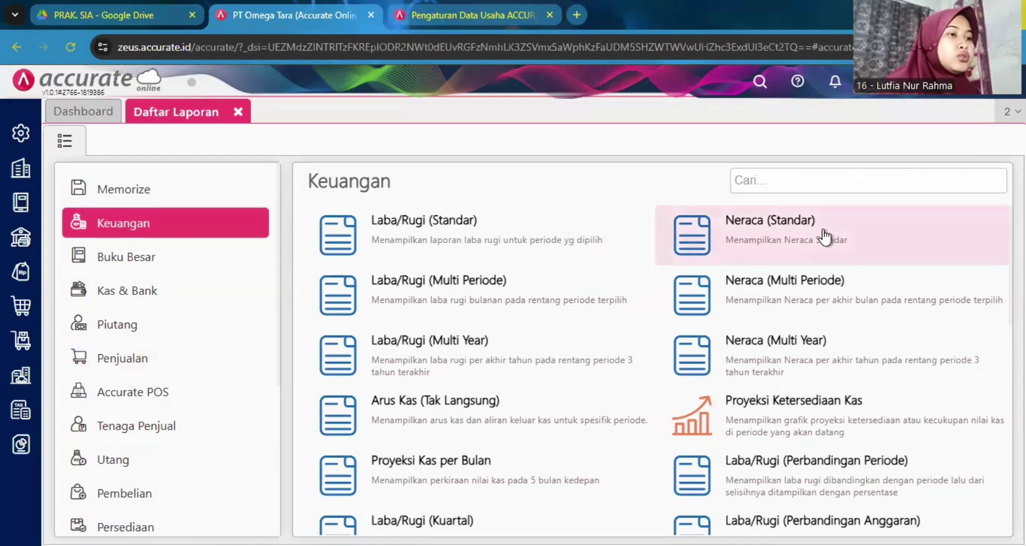
click(808, 231)
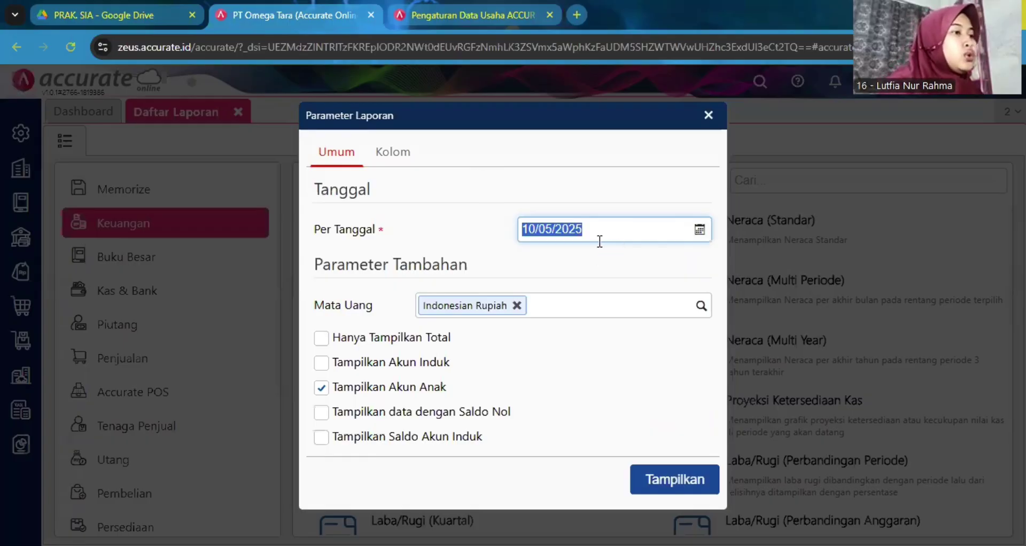
text(31/01/2023)
click(657, 433)
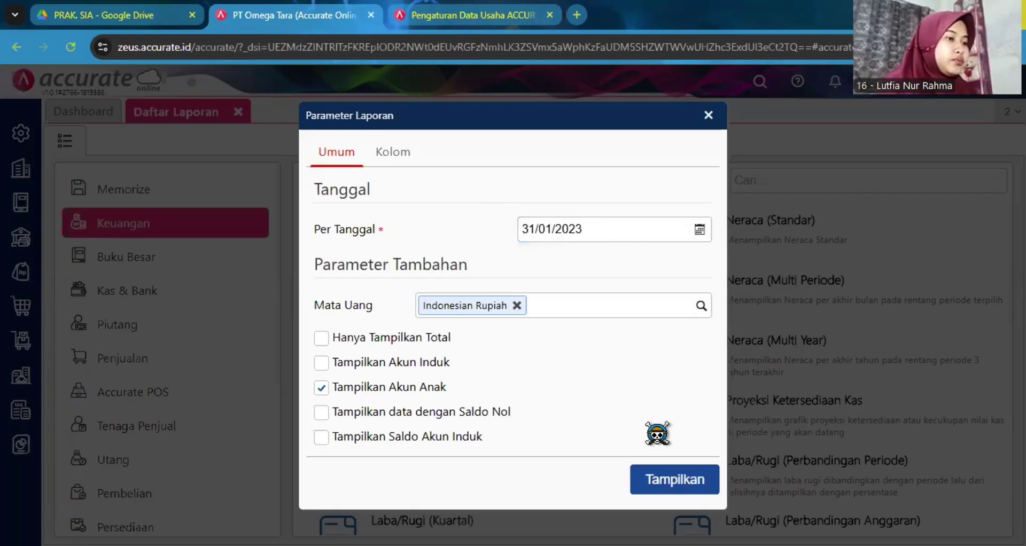
click(668, 490)
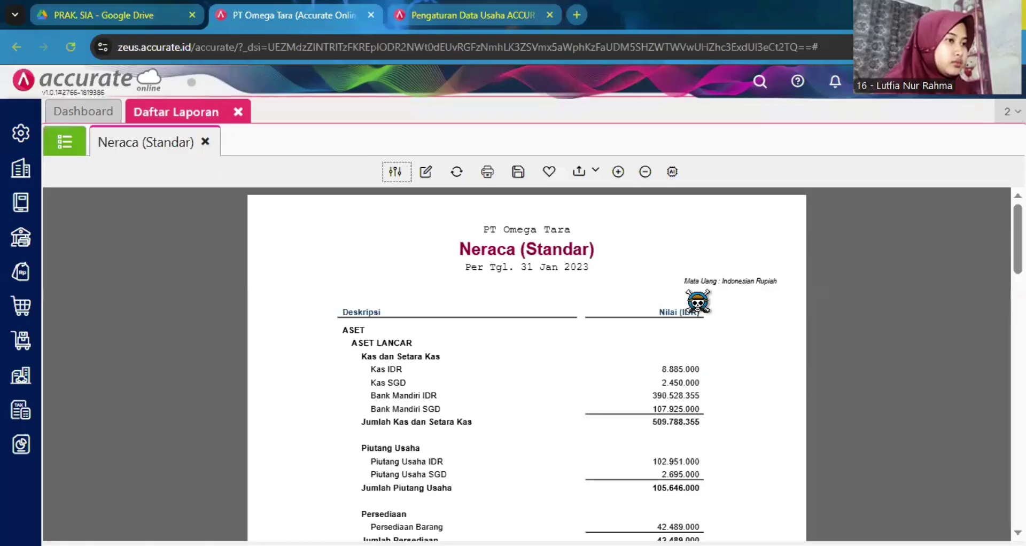
Step: Examine the balance of Asuransi Dibayar Dimuka under Aset Lancar Lainnya in the Neraca report
scroll(697, 302, down, 1)
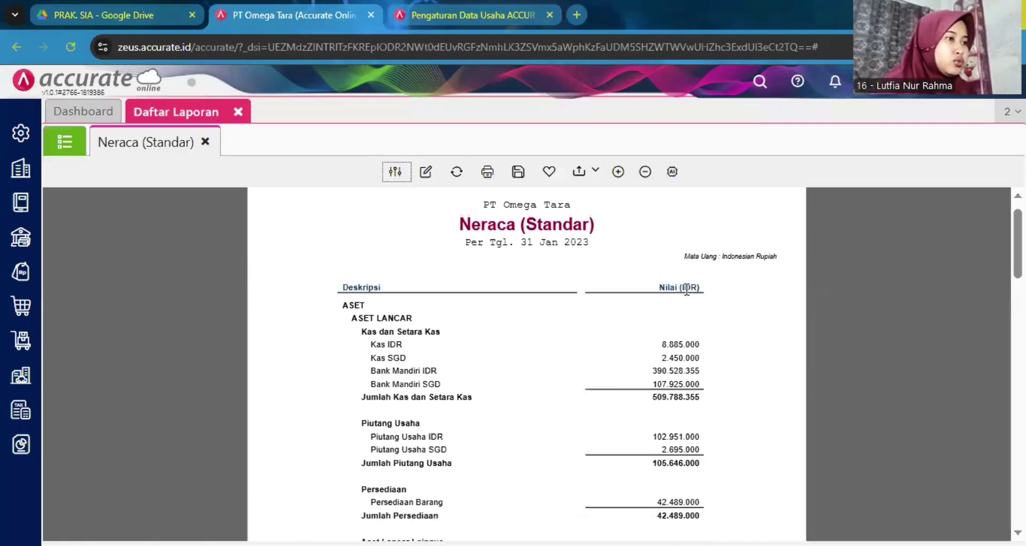
scroll(687, 289, down, 3)
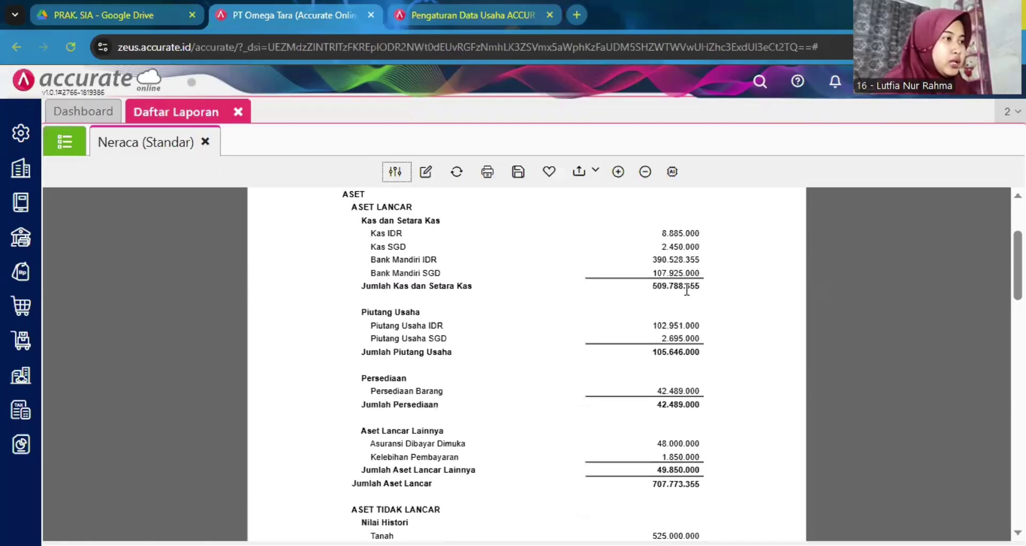
scroll(687, 289, up, 3)
scroll(685, 289, down, 3)
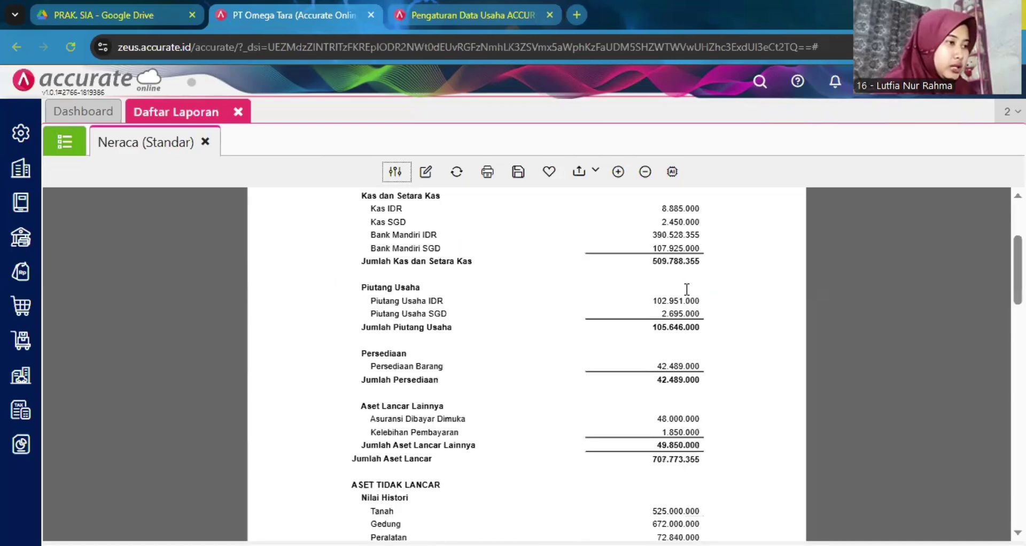
scroll(685, 289, down, 3)
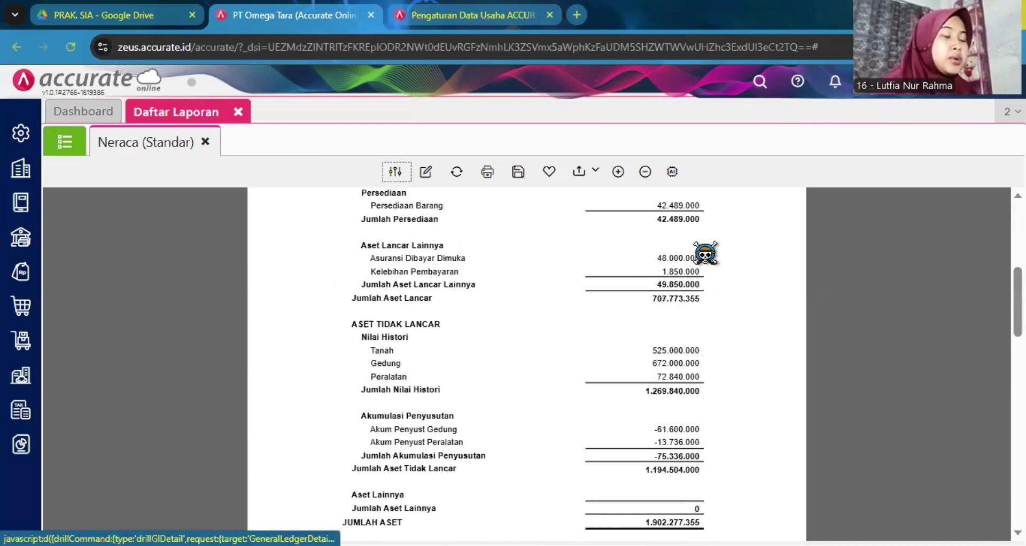
scroll(711, 255, down, 1)
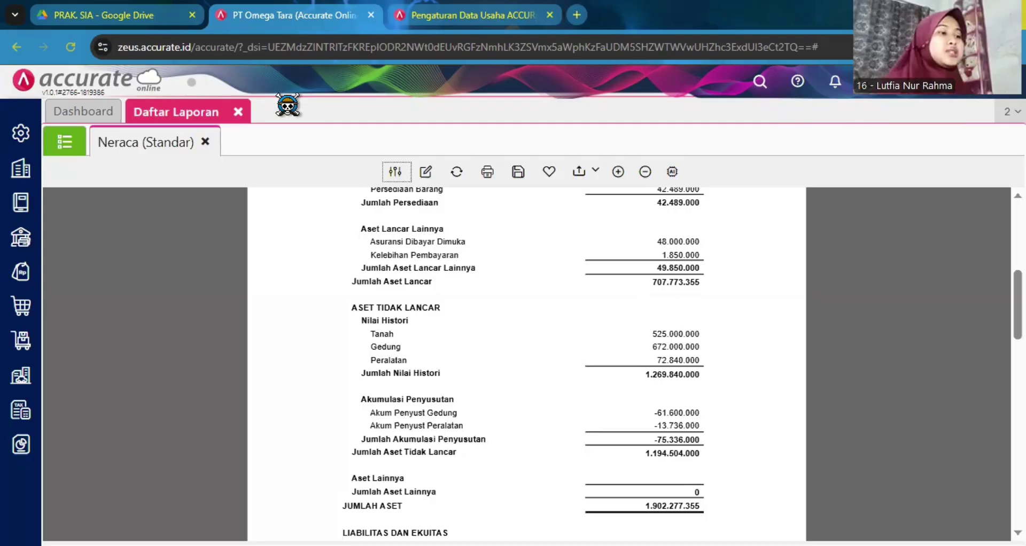
Step: Create a new Jurnal Umum entry in Buku Besar and date it 31/01/2023
click(26, 211)
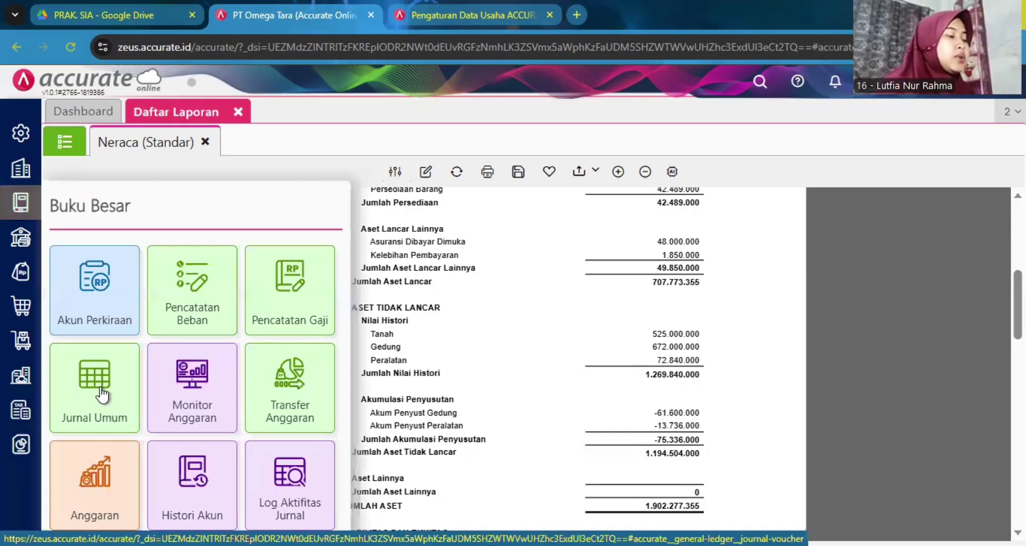
click(111, 398)
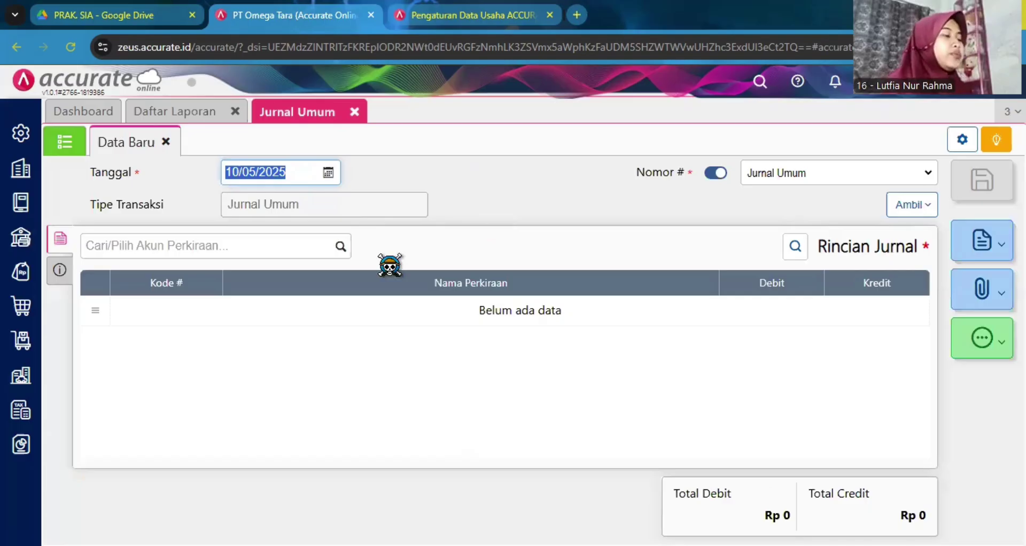
text(31/01/2023)
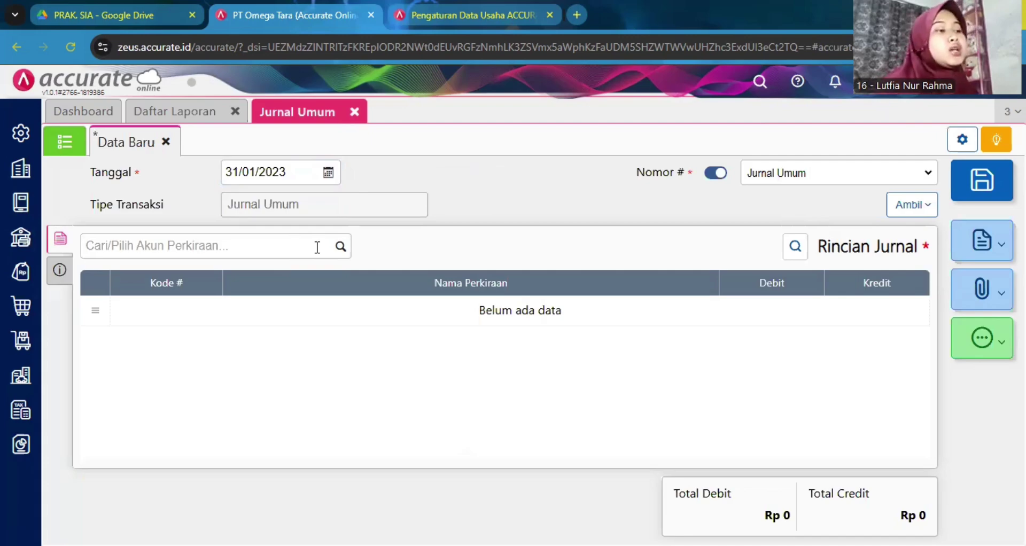
Step: Add account 6103 Beban Asuransi to the journal with a debit of 4.000.000
click(317, 248)
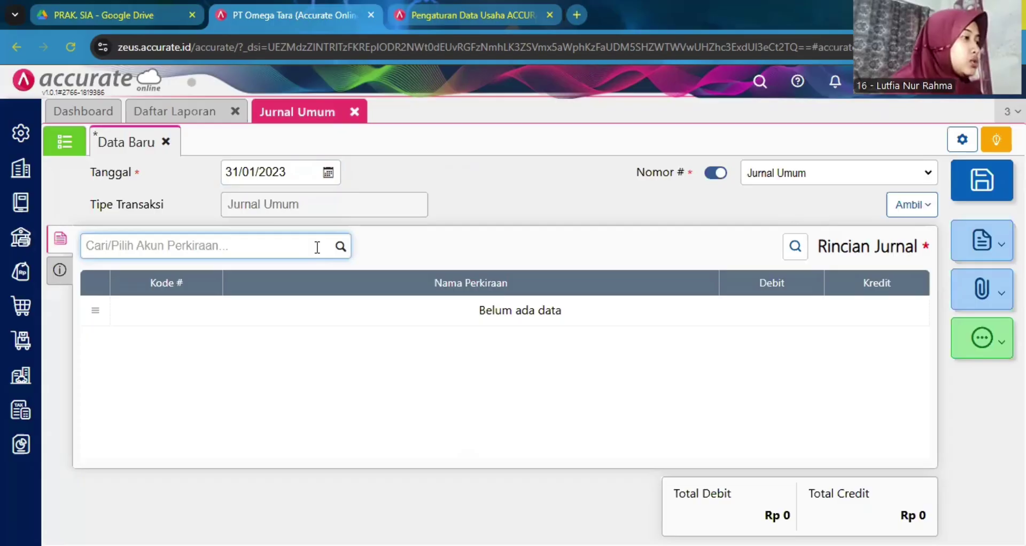
text(asuran)
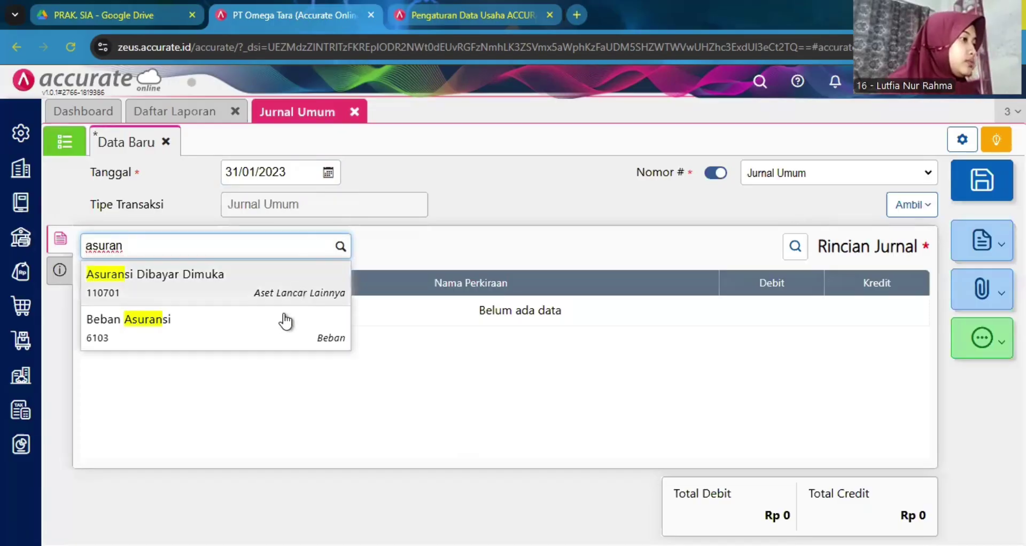
click(295, 330)
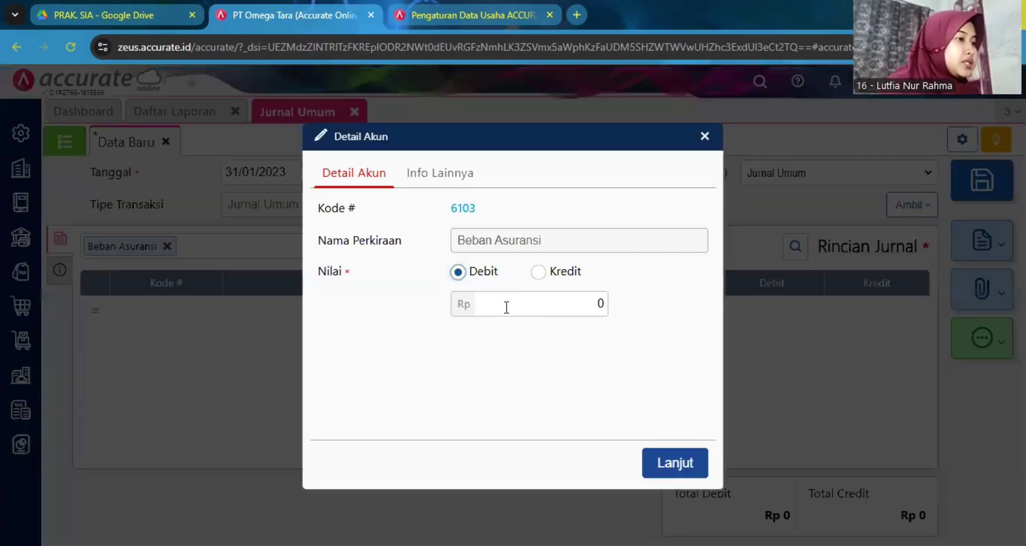
click(506, 307)
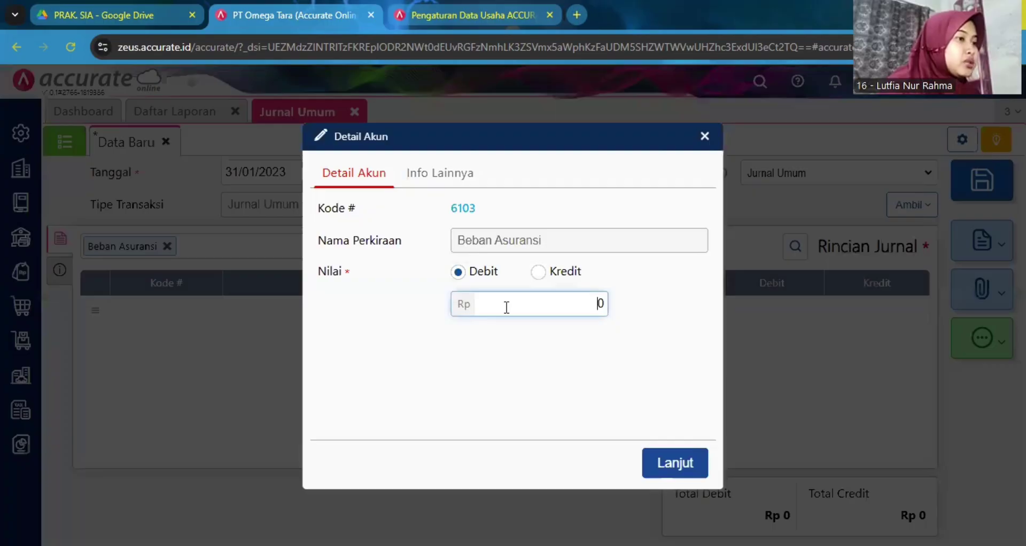
key(Delete)
text(4000000)
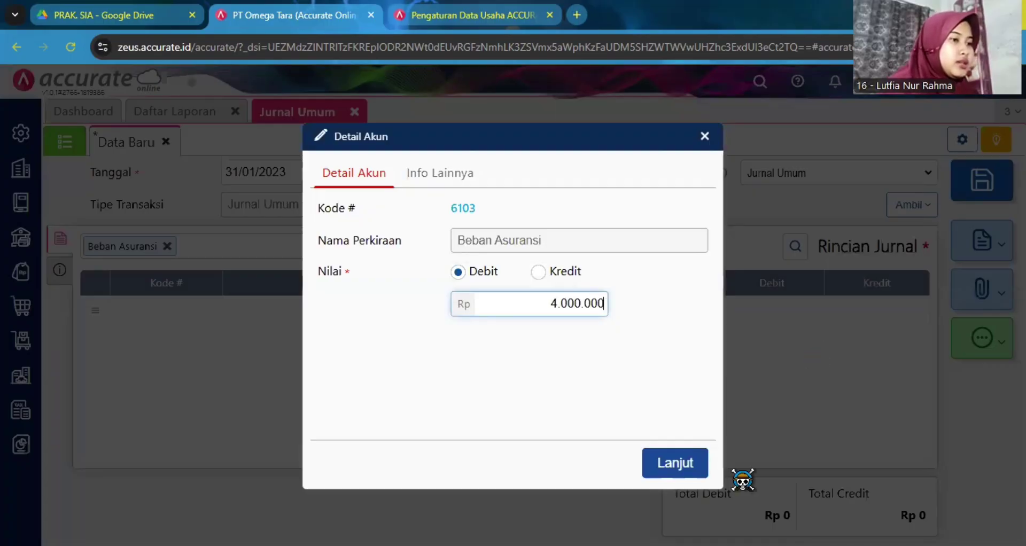
key(Return)
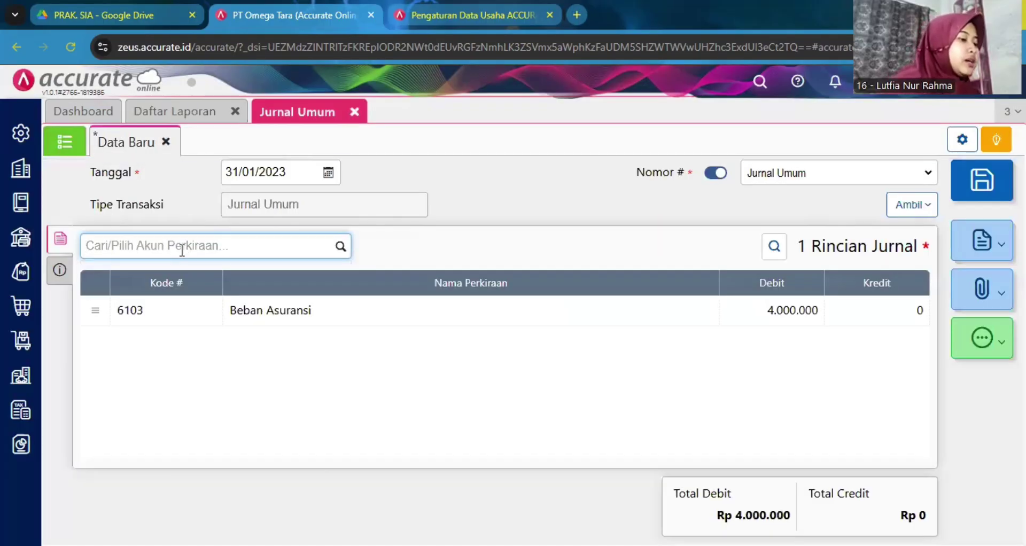
Step: Add account 110701 Asuransi Dibayar Dimuka to the journal with the proposed credit of 4.000.000
text(asuransi)
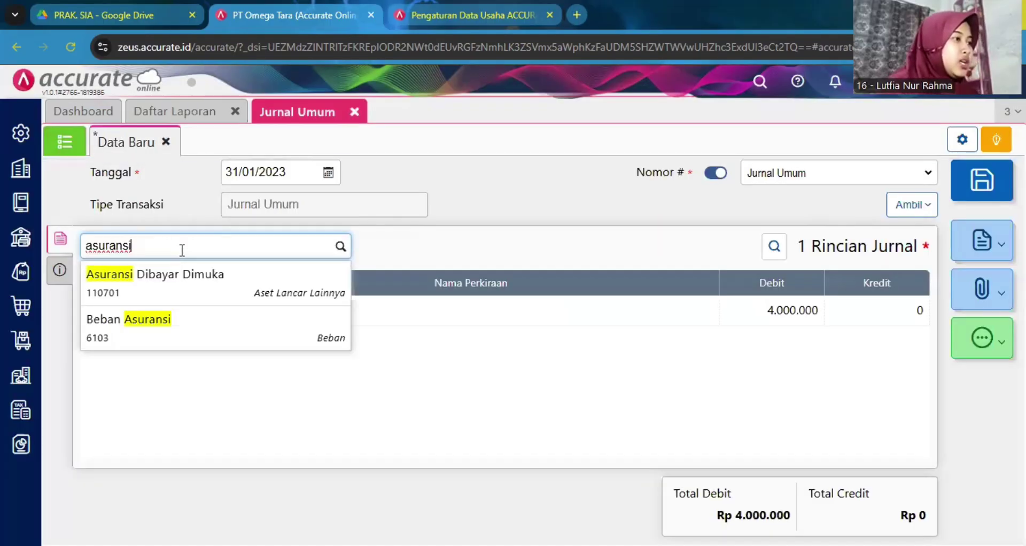
click(202, 293)
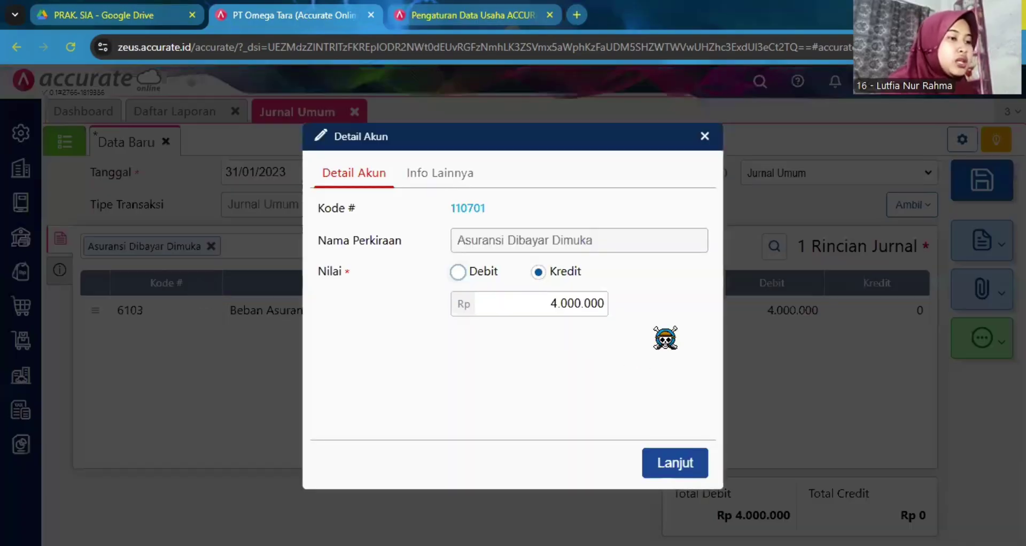
click(676, 463)
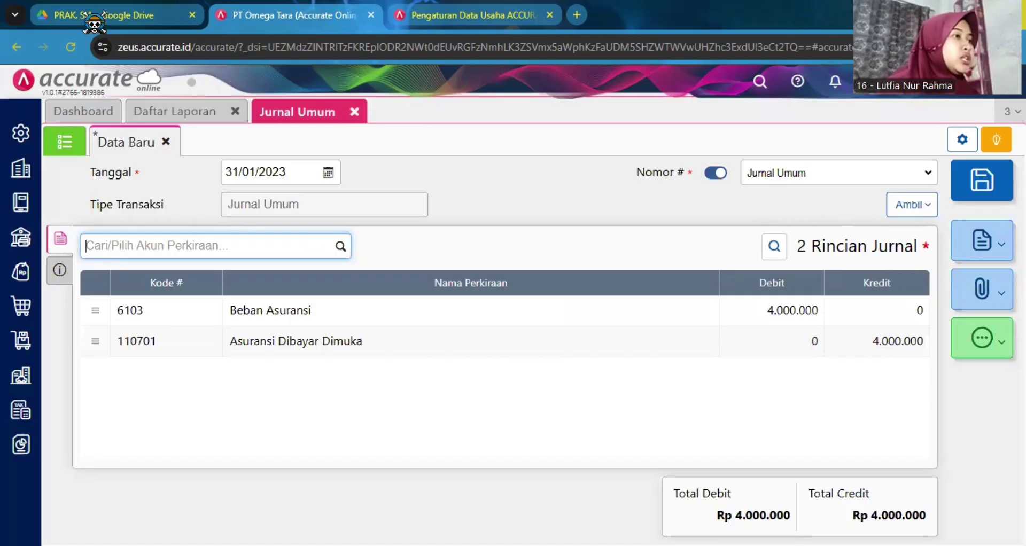
Step: Copy the prepaid insurance description from the case PDF in Google Drive into the journal's Keterangan under Info lainnya in Accurate Online
click(60, 270)
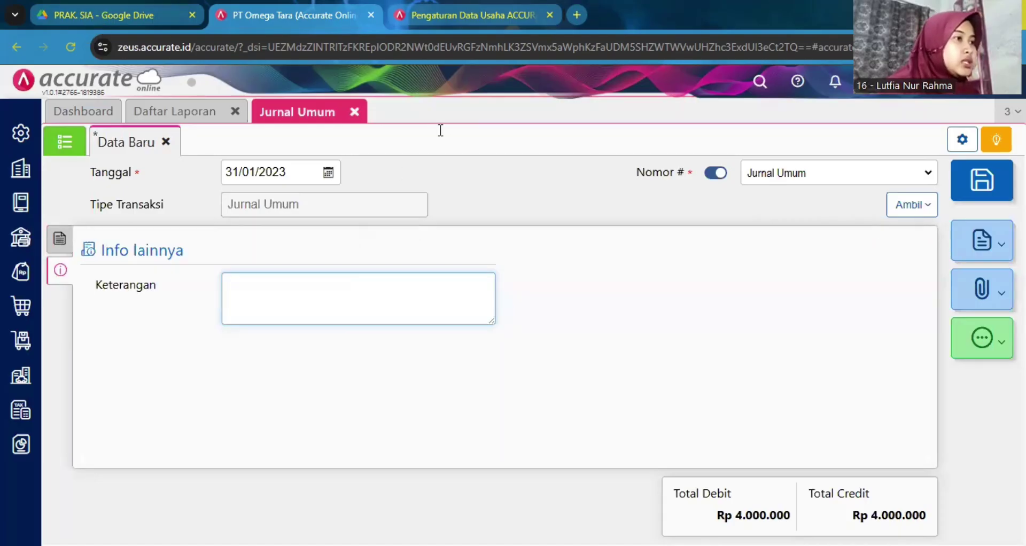
drag(441, 130, 565, 141)
key(ctrl+c)
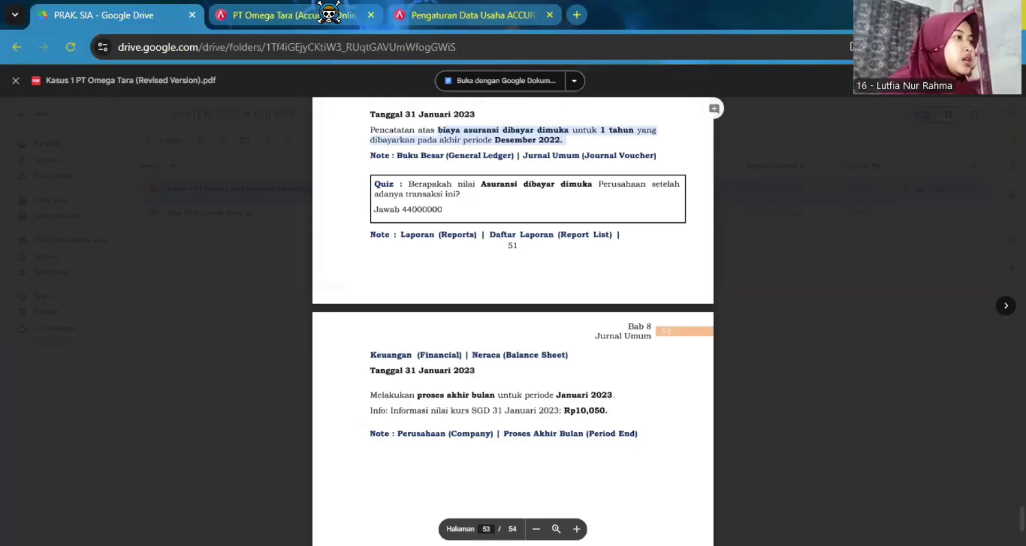
click(329, 15)
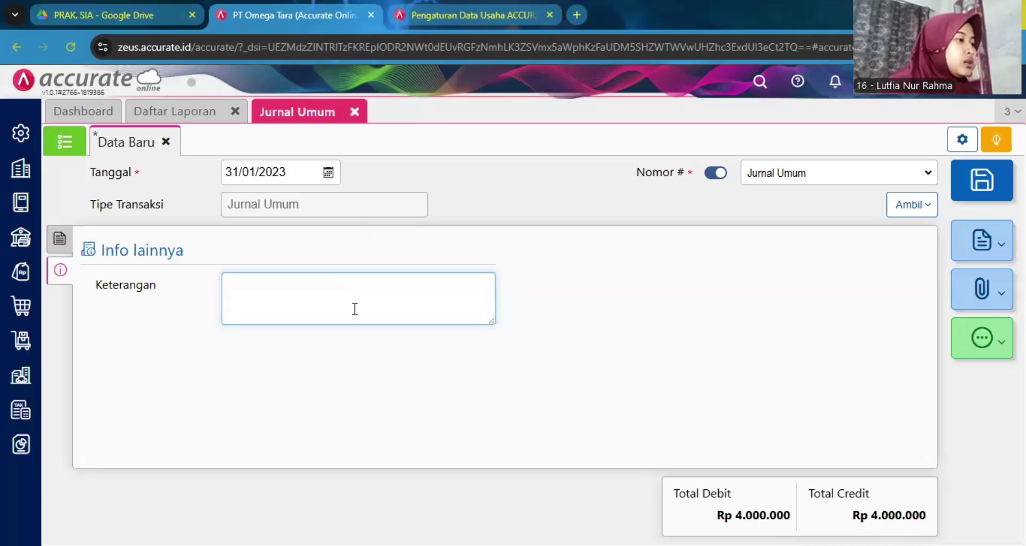
key(ctrl+v)
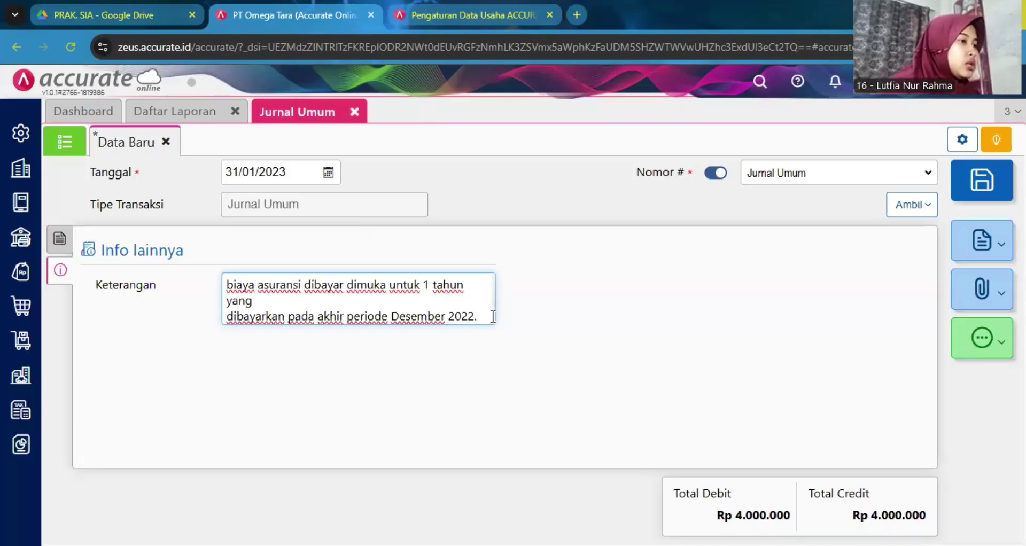
Step: Replace the wording after "dimuka" in the Keterangan so it reads "biaya asuransi dibayar dimuka januari 2023"
key(ctrl+Home)
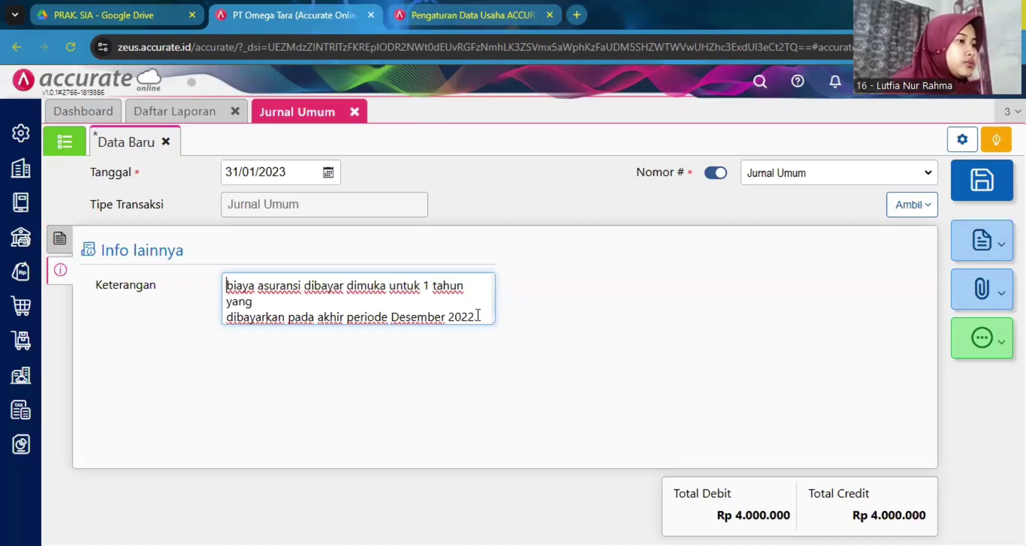
drag(477, 316, 391, 284)
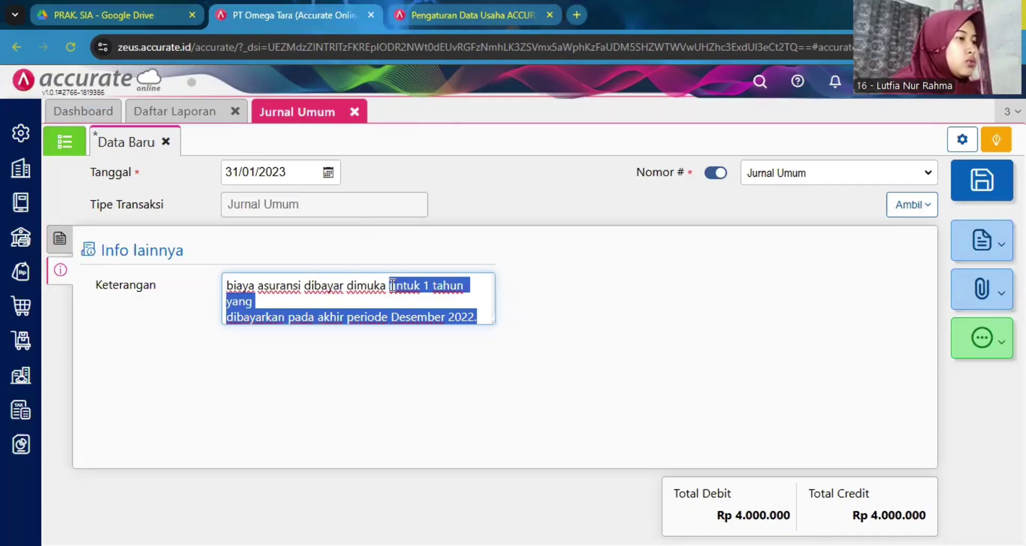
text(januari 2023)
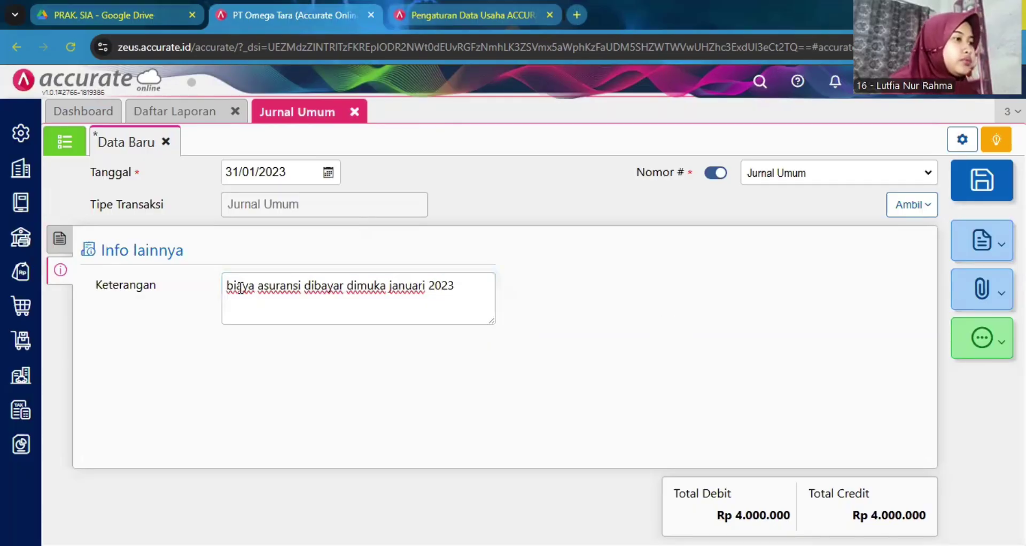
Step: Save the insurance journal, check it in the Jurnal Umum list and close Jurnal Umum
click(986, 184)
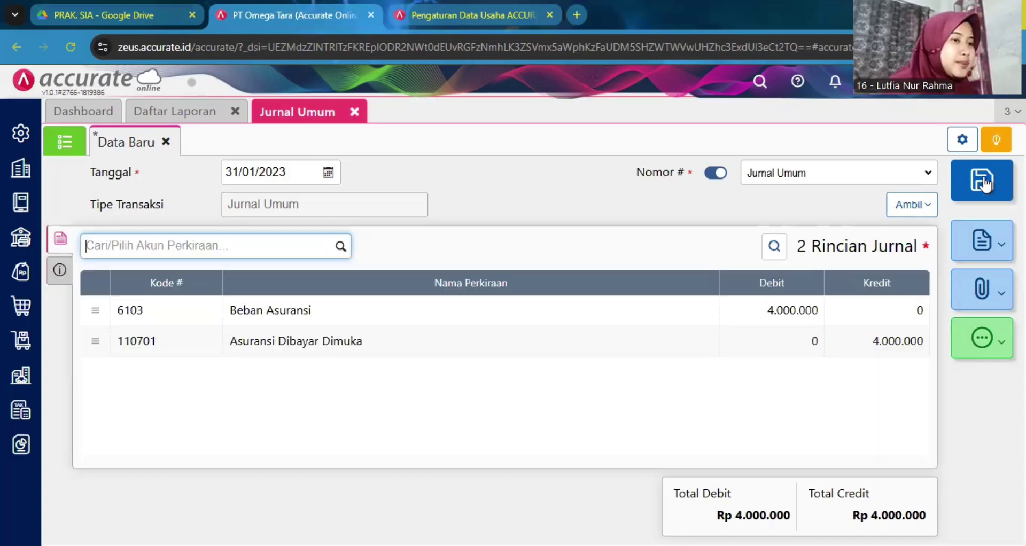
click(75, 143)
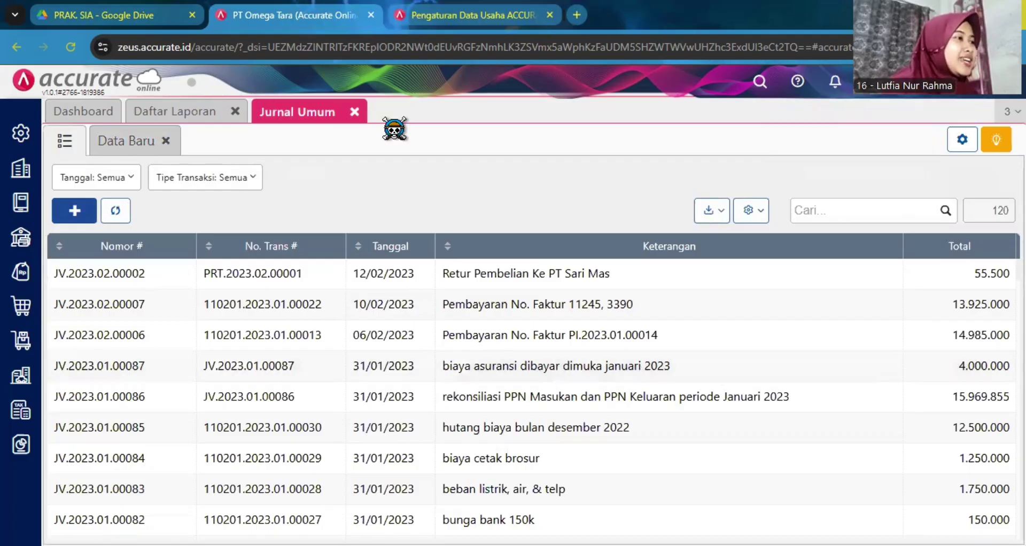
click(354, 112)
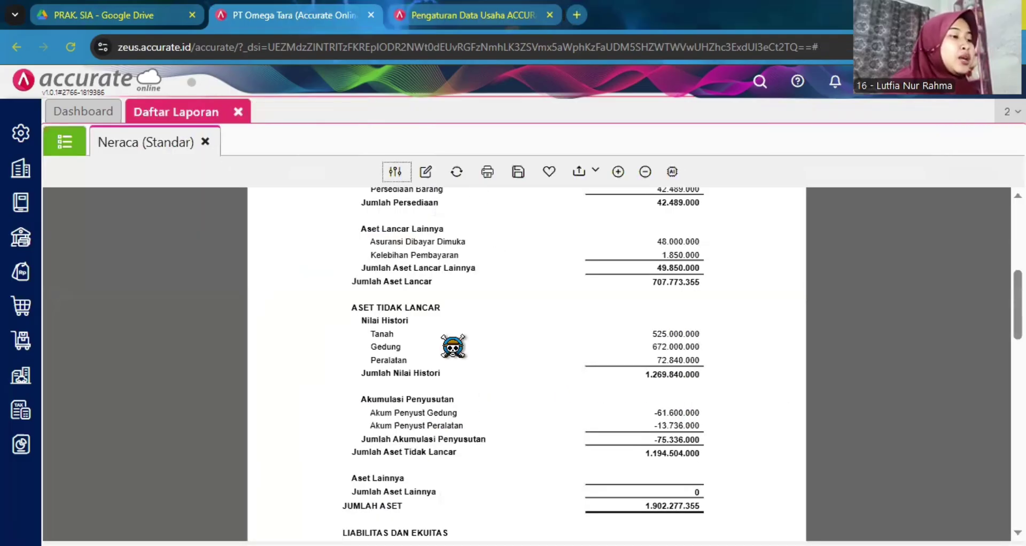
Step: Examine the Rincian Buku Besar of Asuransi Dibayar Dimuka, opened from its amount in the Neraca report
scroll(637, 359, up, 2)
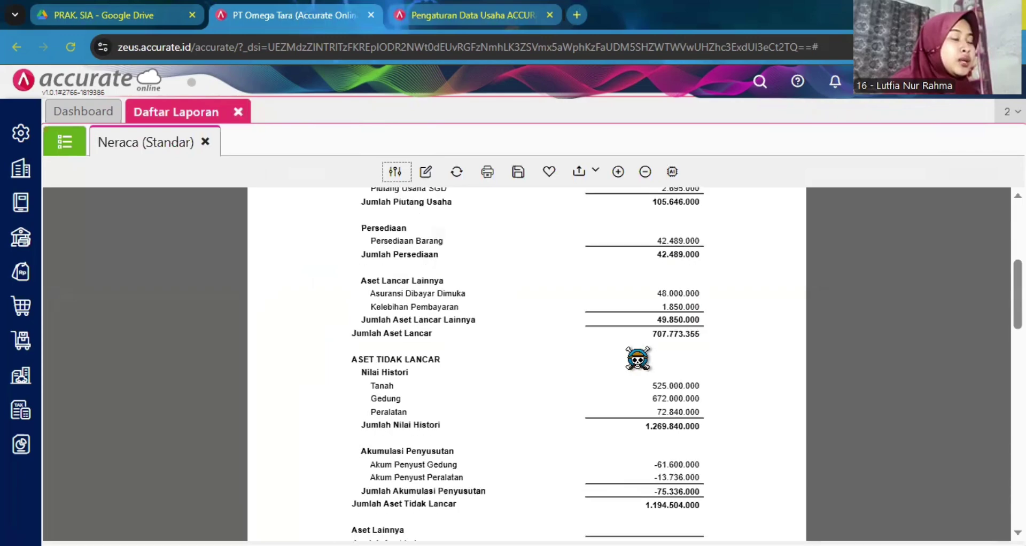
scroll(579, 335, down, 1)
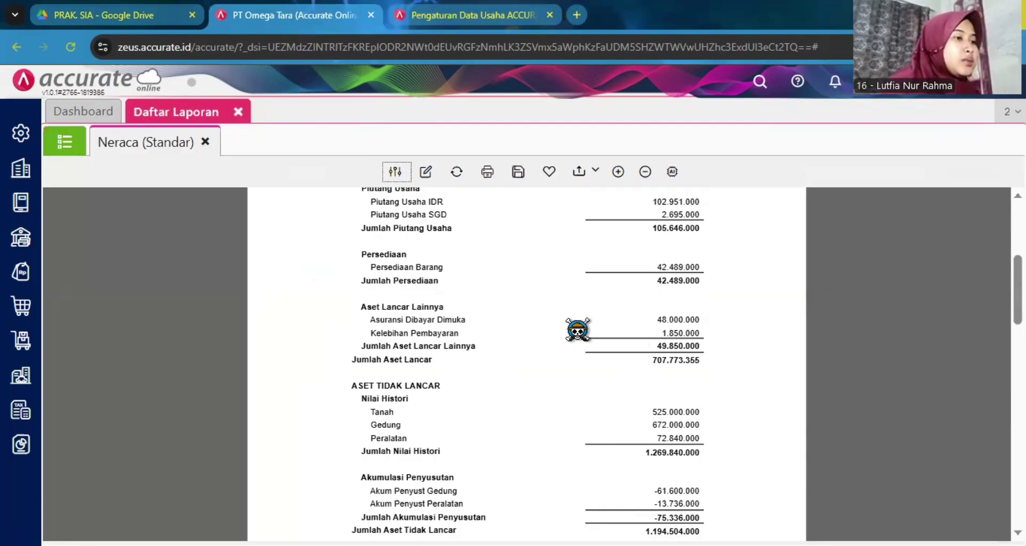
click(683, 320)
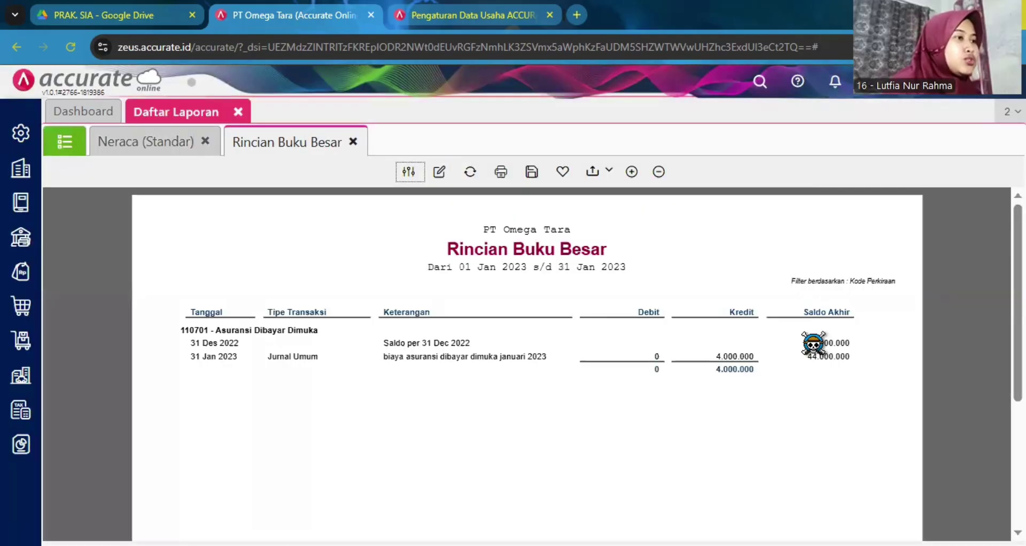
scroll(813, 344, down, 1)
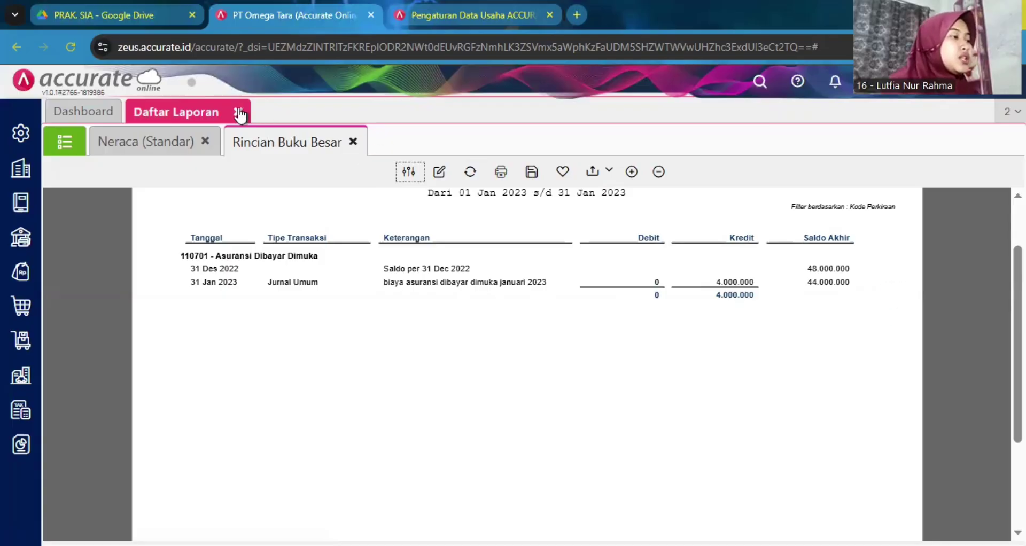
Step: Read the month-end task in the case PDF, and open Proses Akhir Bulan under Perusahaan in Accurate Online
click(140, 16)
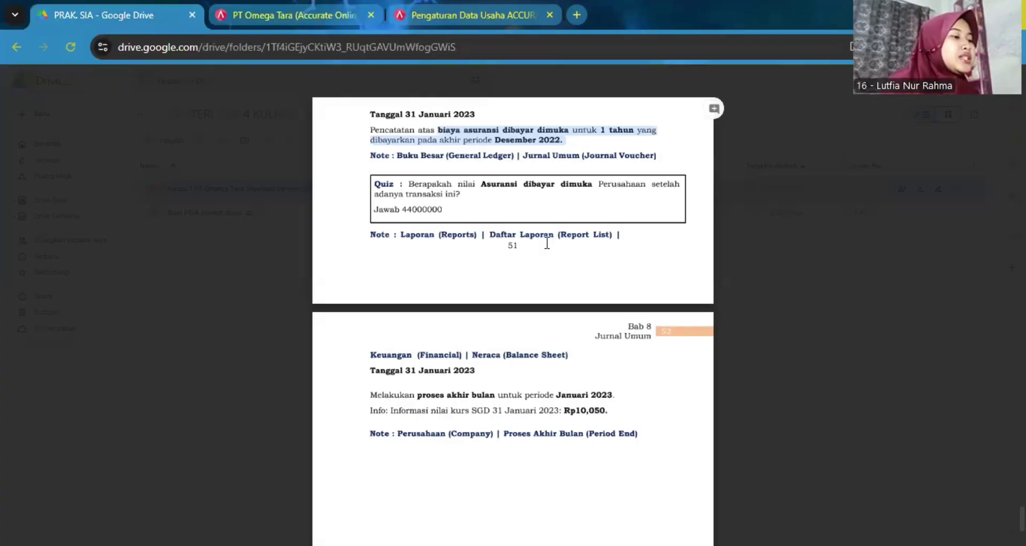
scroll(547, 243, down, 4)
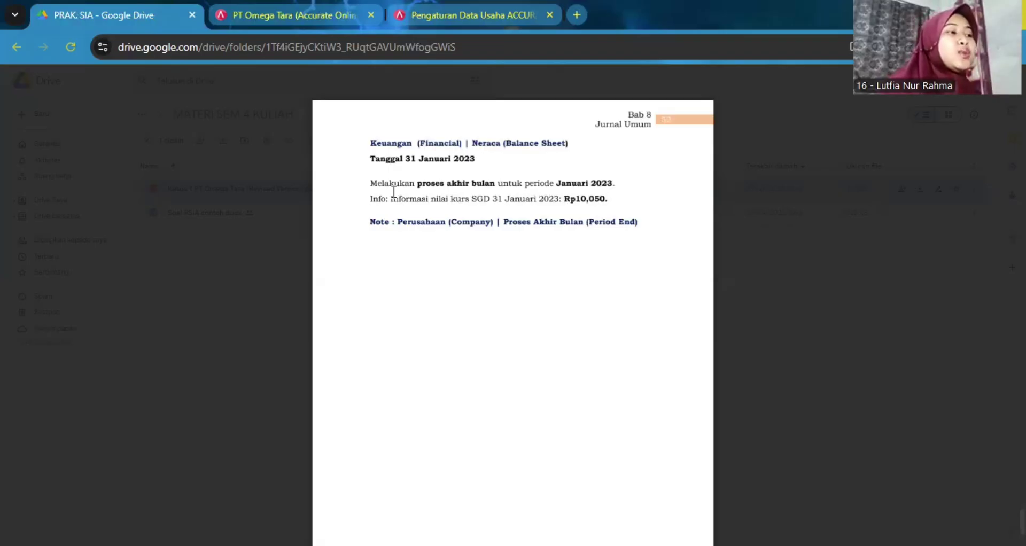
click(333, 19)
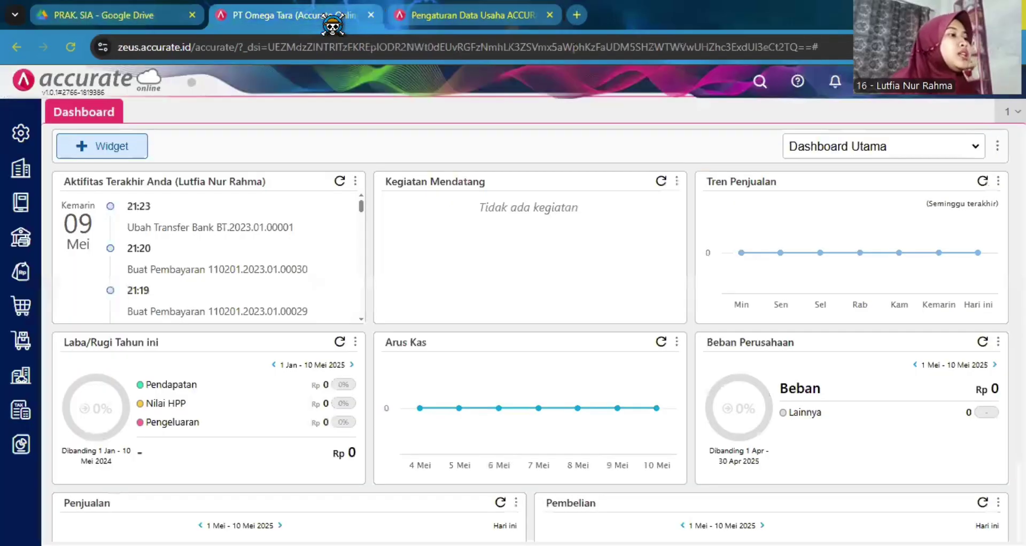
click(22, 176)
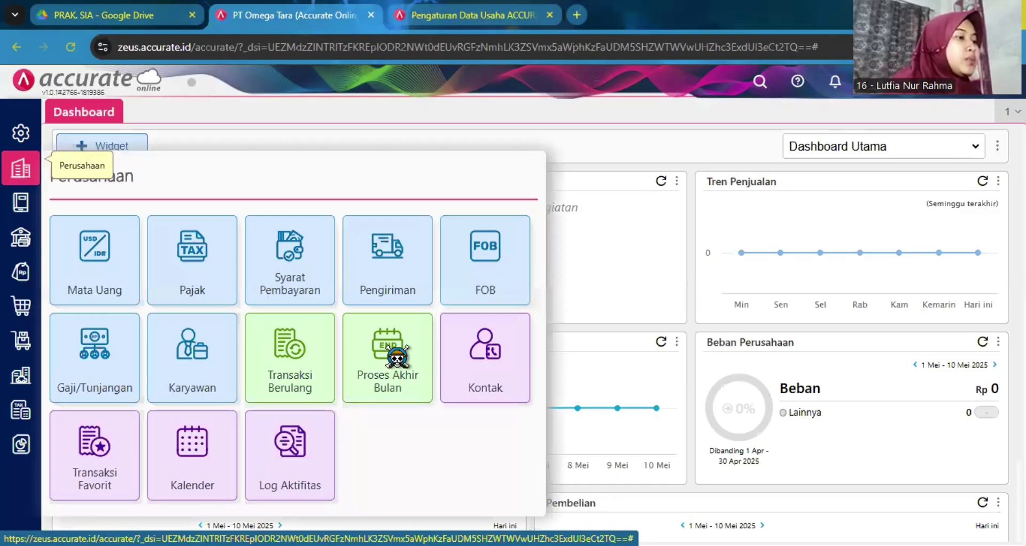
click(396, 357)
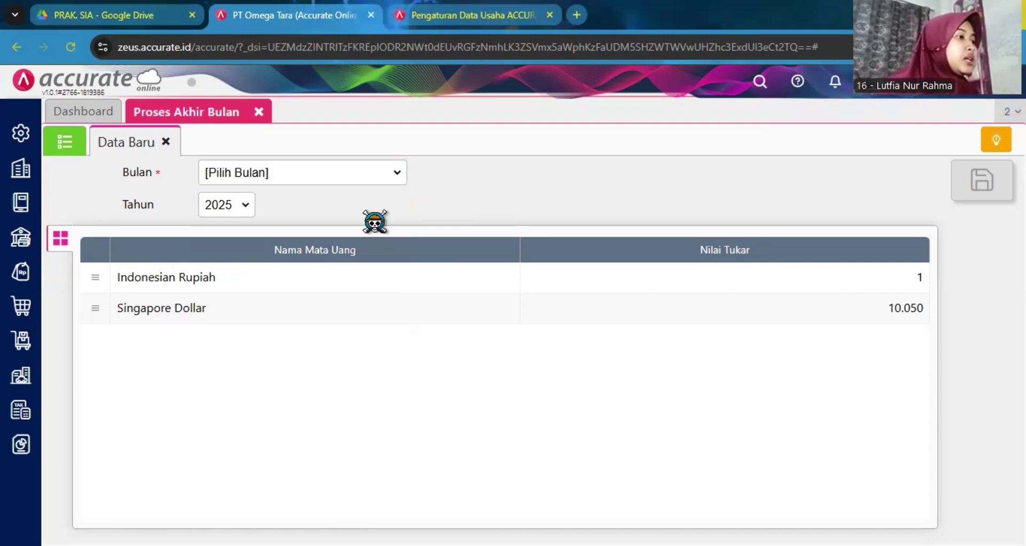
Step: Set the month-end process period to Januari 2023
click(231, 207)
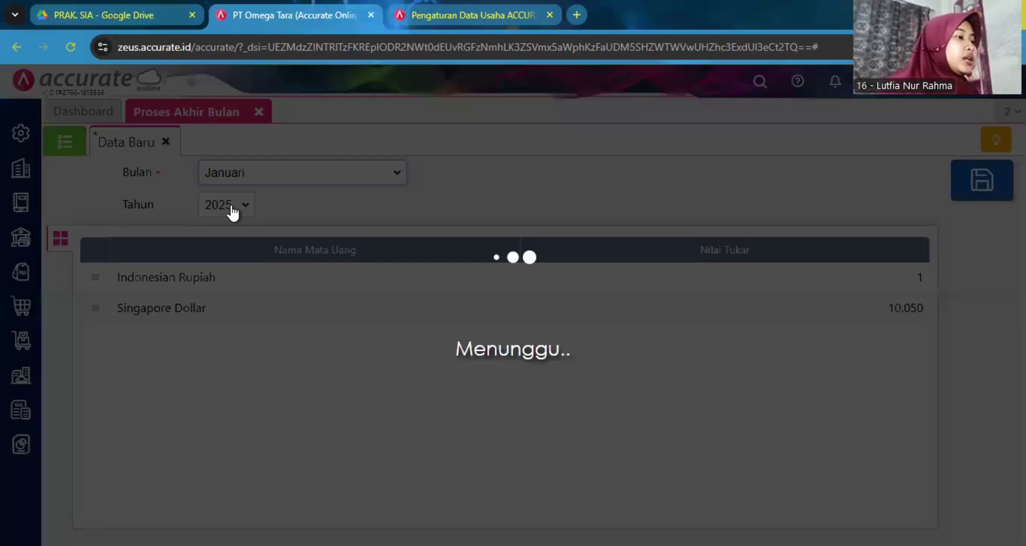
click(243, 209)
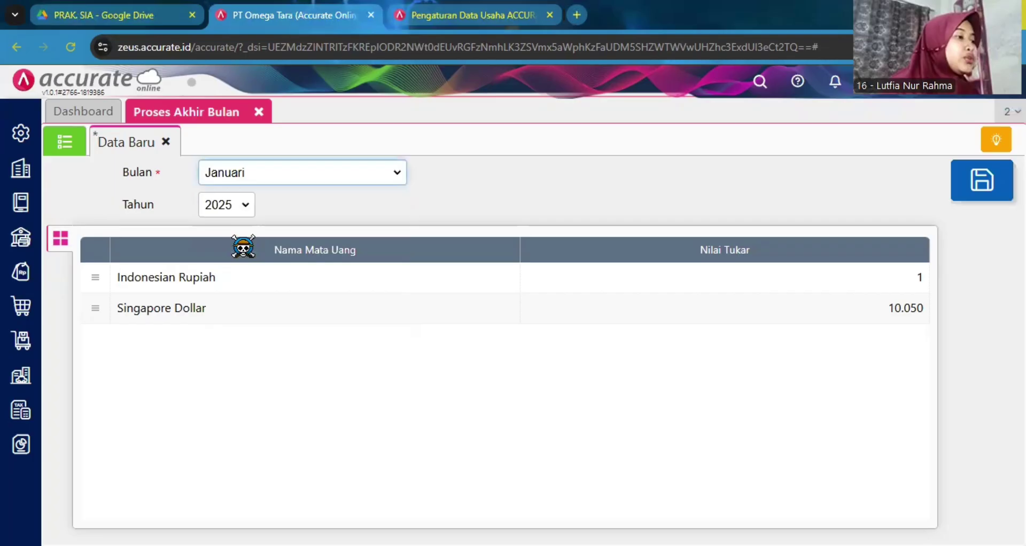
click(233, 266)
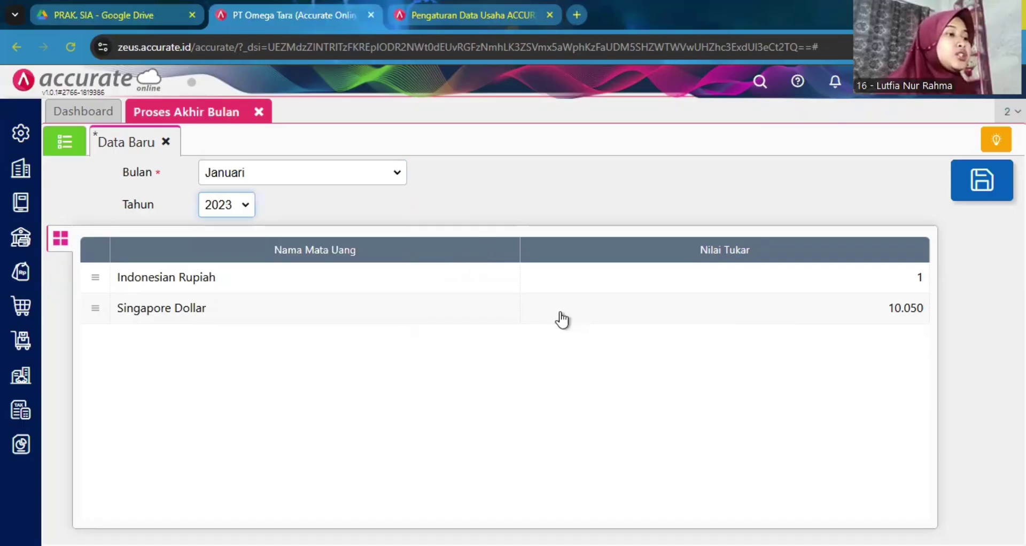
Step: Check the Singapore Dollar exchange rate against the case and save the month-end process
click(702, 315)
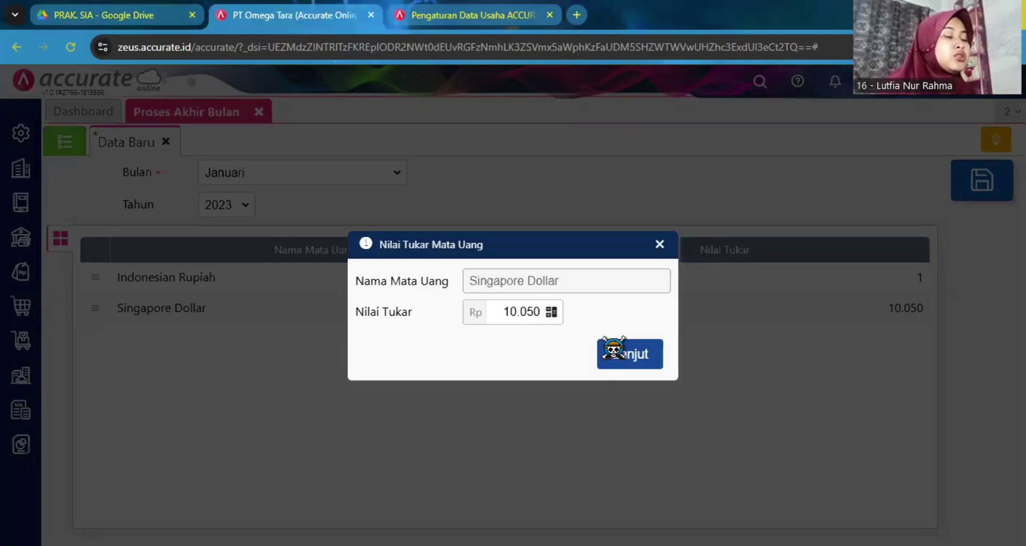
click(658, 244)
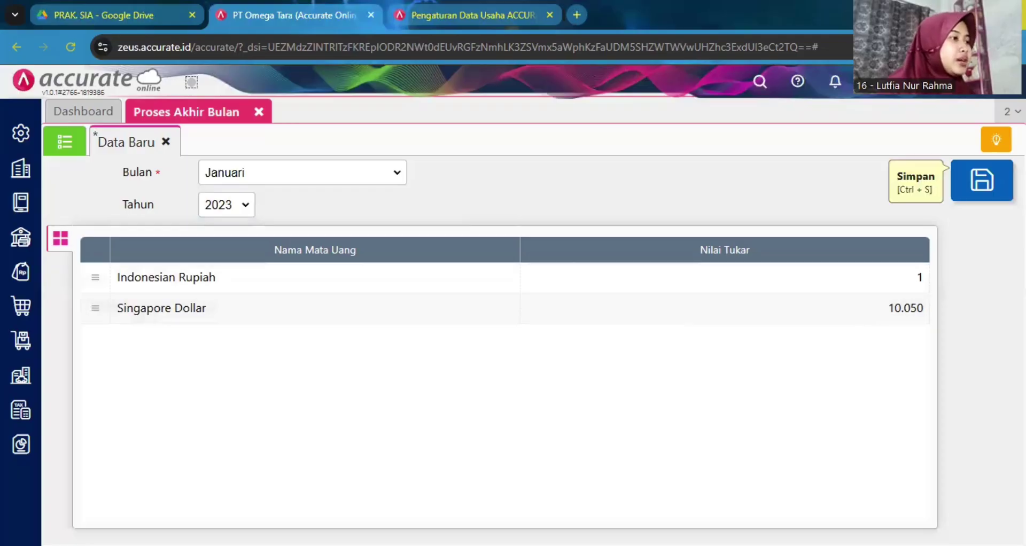
key(ctrl+s)
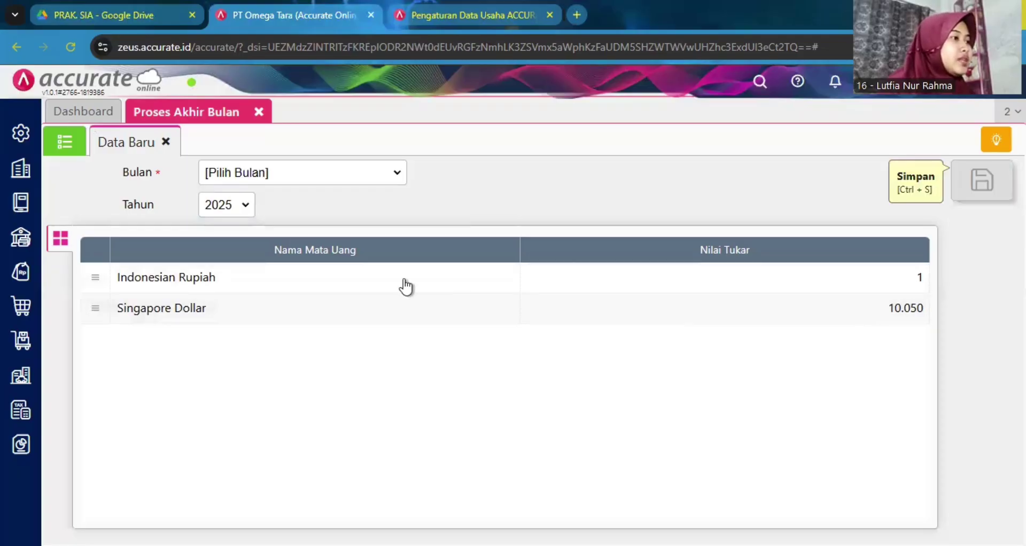
Step: Return to the case PDF in Google Drive to check what follows the month-end task
click(112, 22)
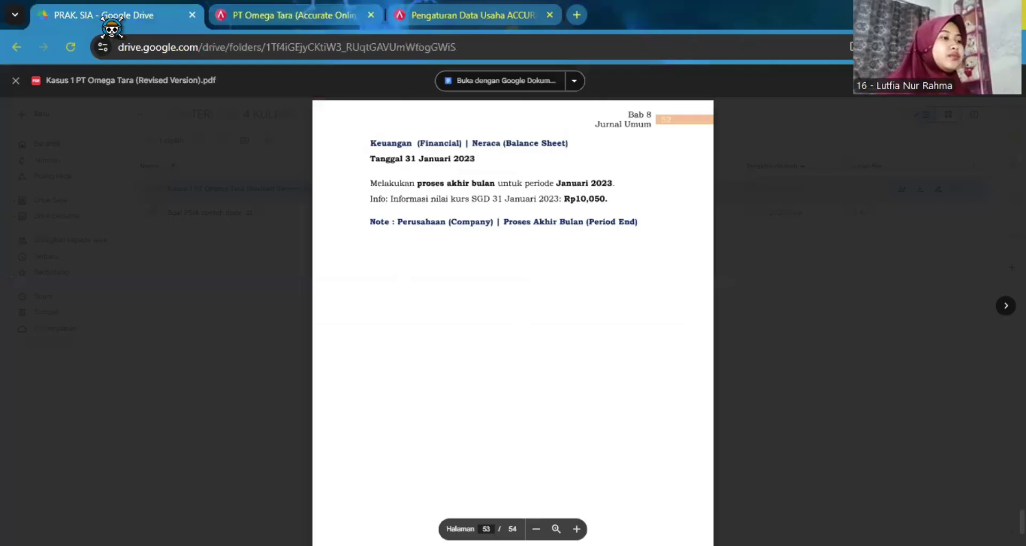